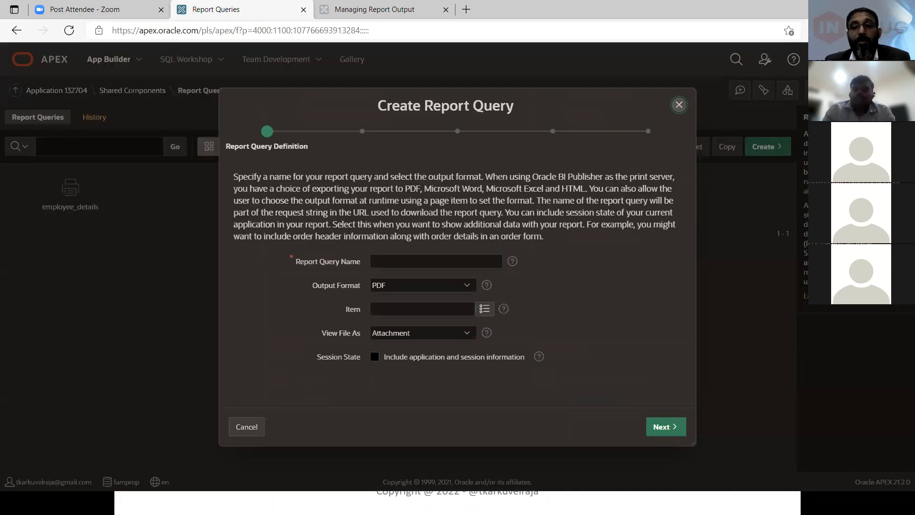
- Switch to the PowerPoint slide show and review the Creating a Report Query slides up to the Item, View File As and Session State options
key("alt+Tab")
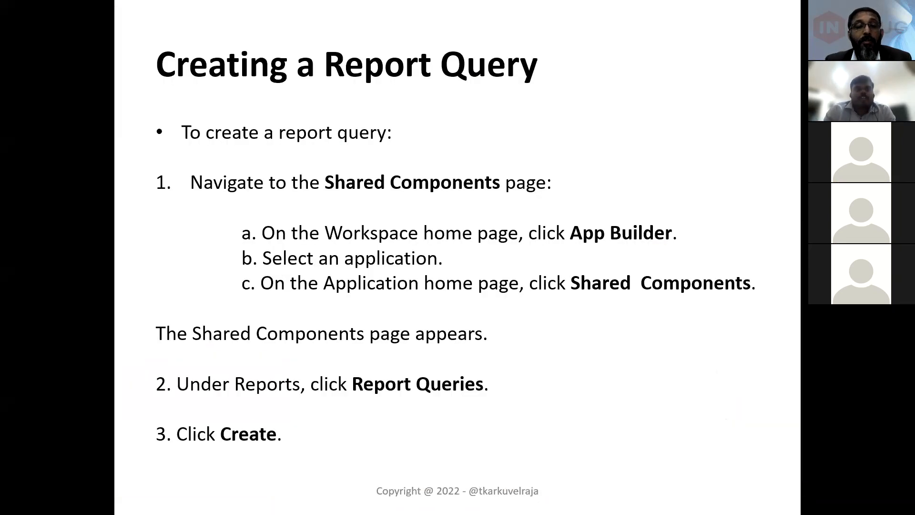
key("Right")
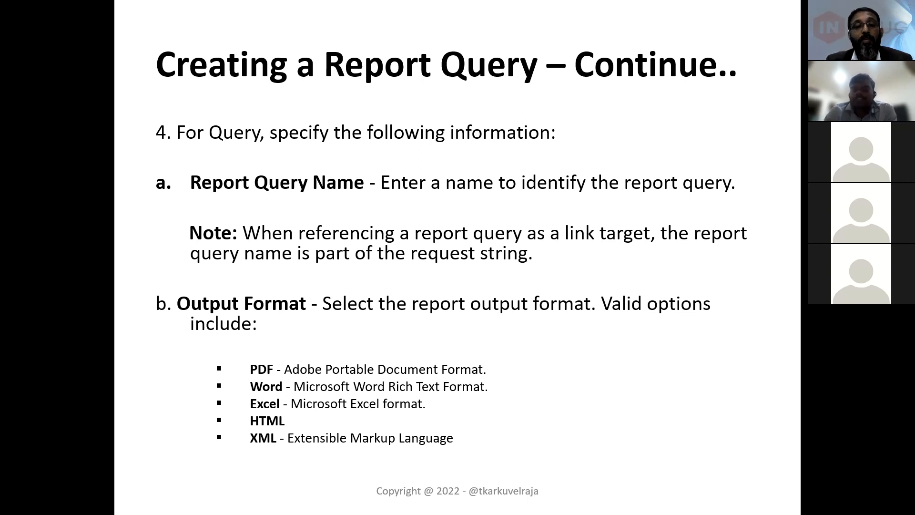
key("Right")
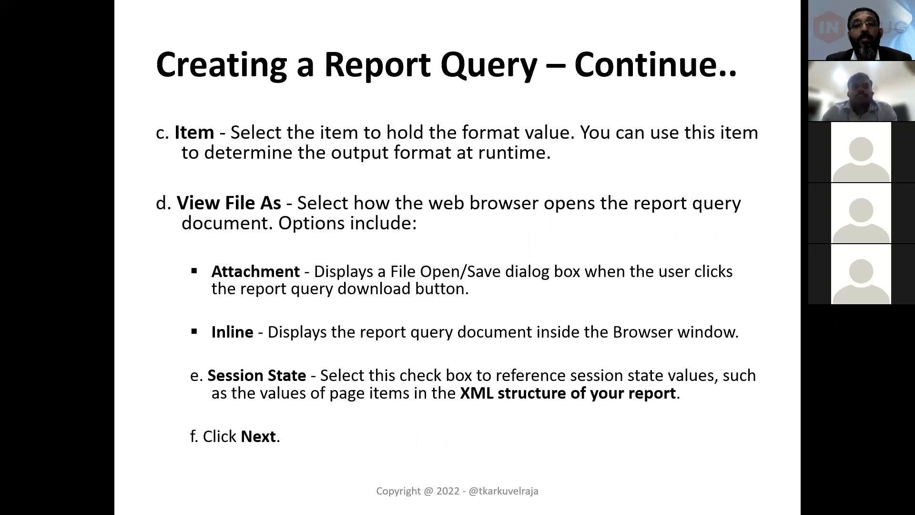
key("alt+Tab")
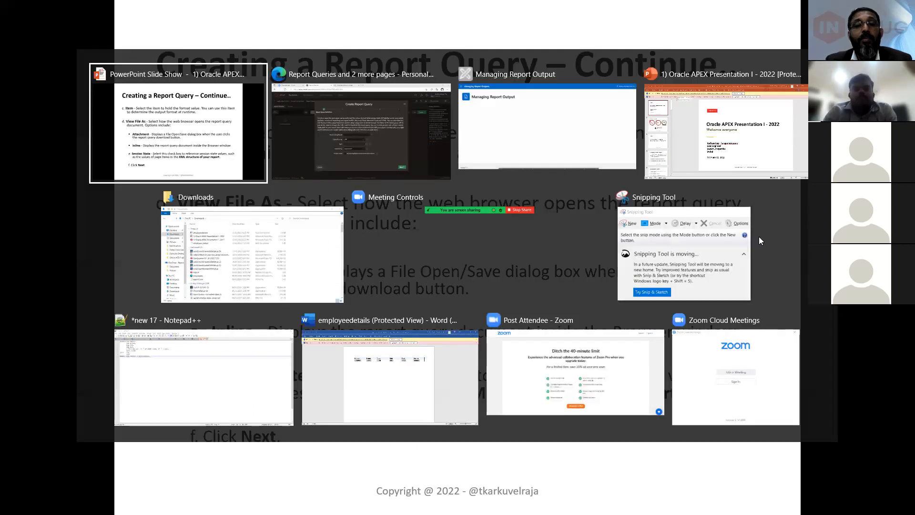
key("Escape")
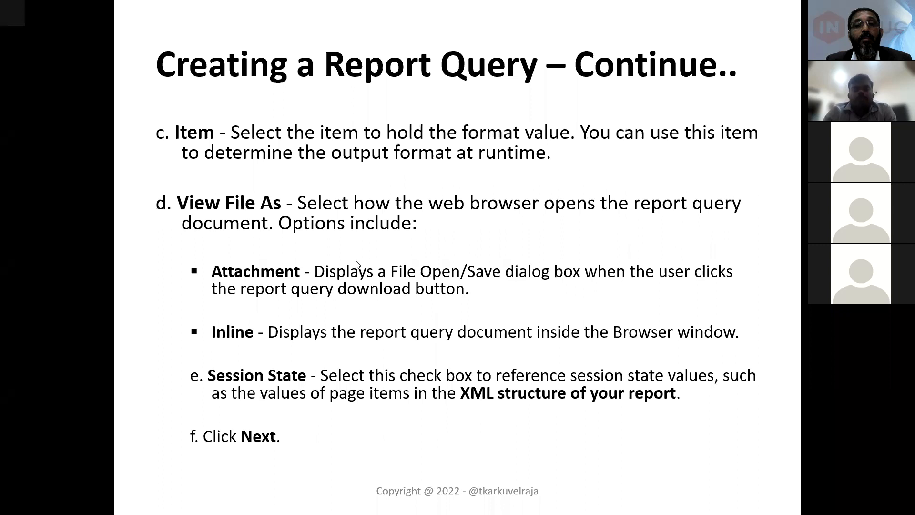
- Return to the APEX Create Report Query wizard in the browser and examine the Report Query Name and Output Format fields
key("alt+Tab")
left_click(383, 263)
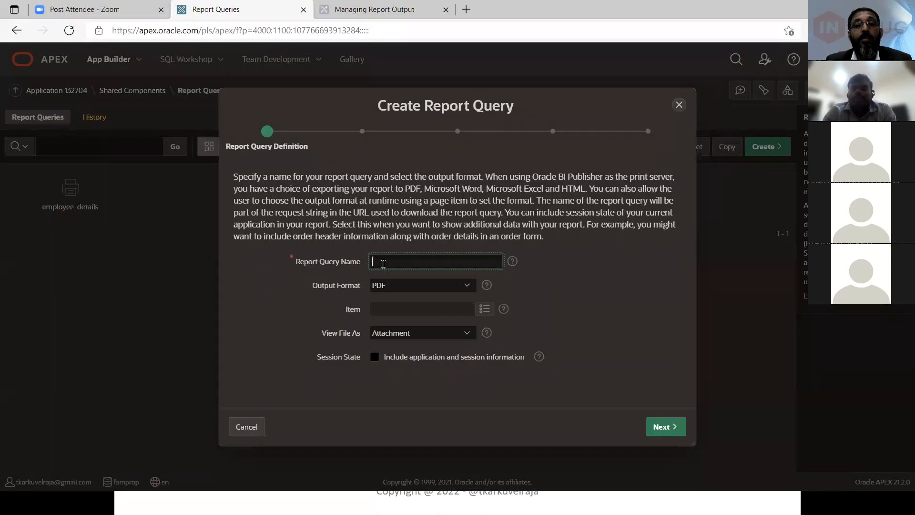
double_click(383, 264)
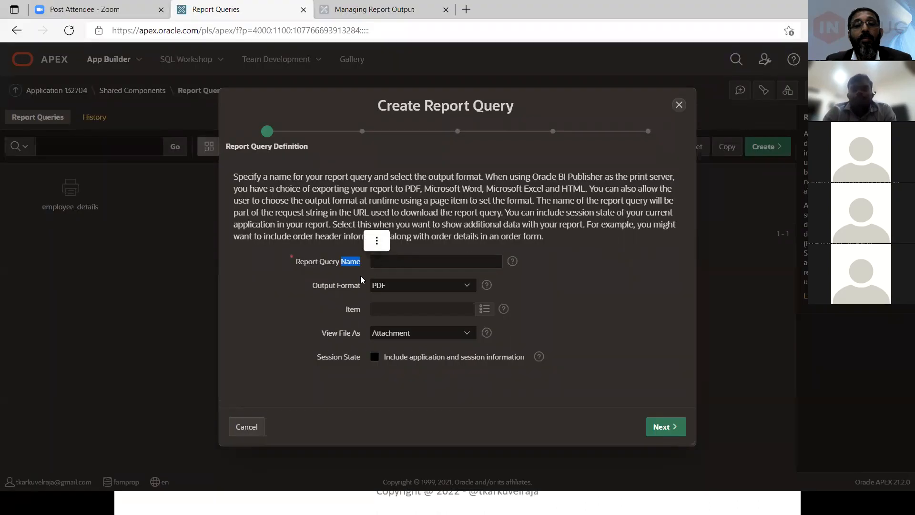
left_click(384, 264)
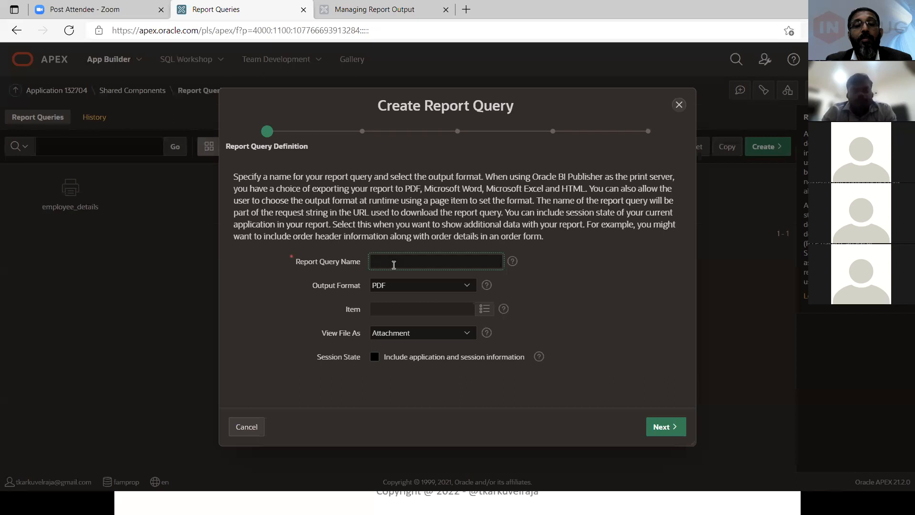
double_click(353, 287)
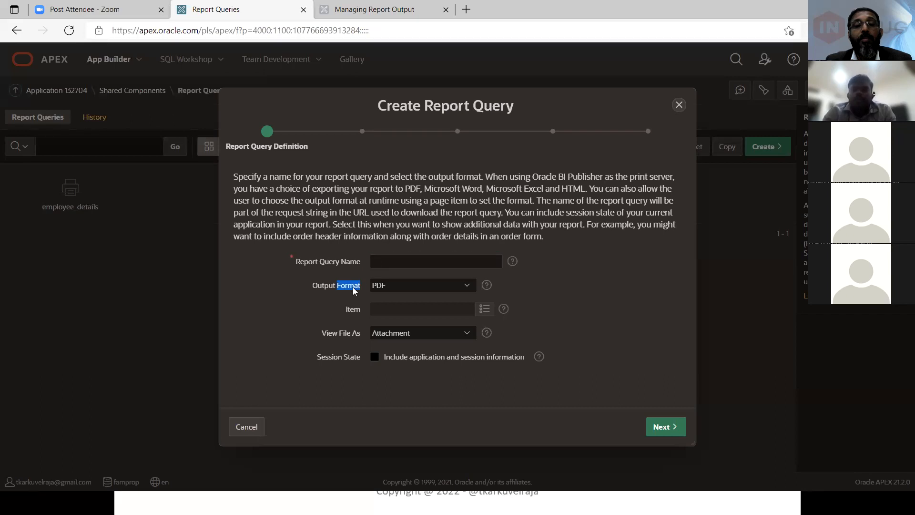
left_click(329, 285)
- Set the output format to Derive from Item and look through the page items available to hold the format
left_click(389, 291)
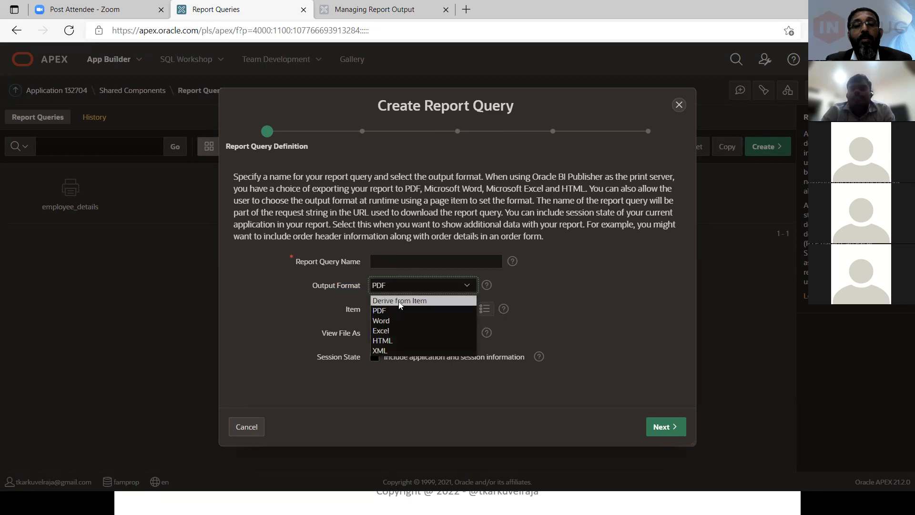
left_click(400, 301)
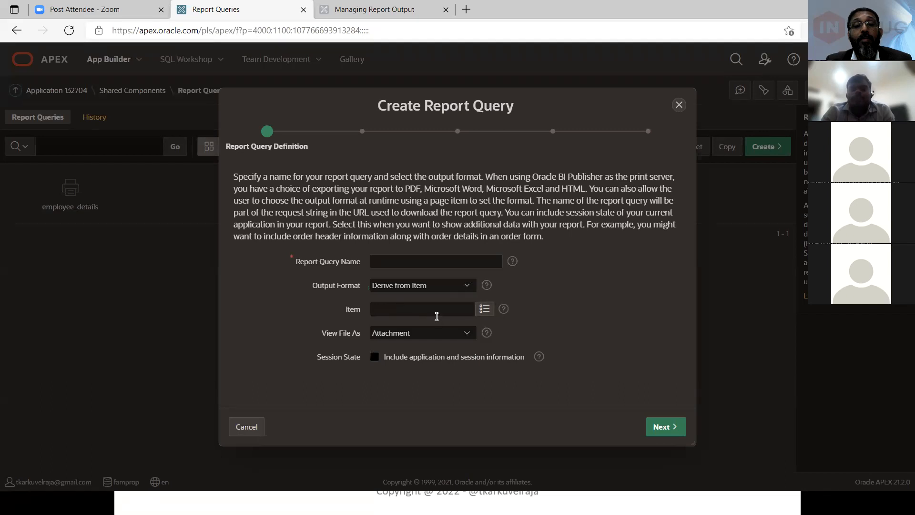
left_click(483, 313)
left_click(483, 310)
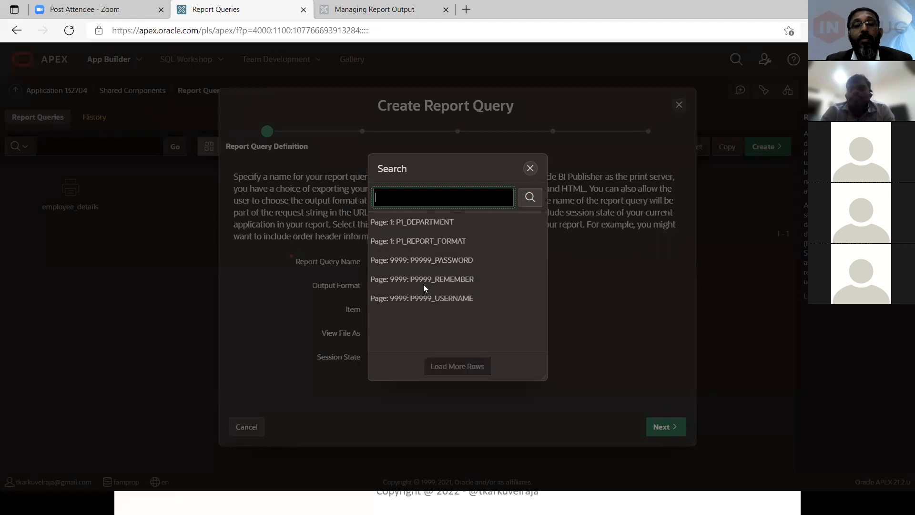
key("Escape")
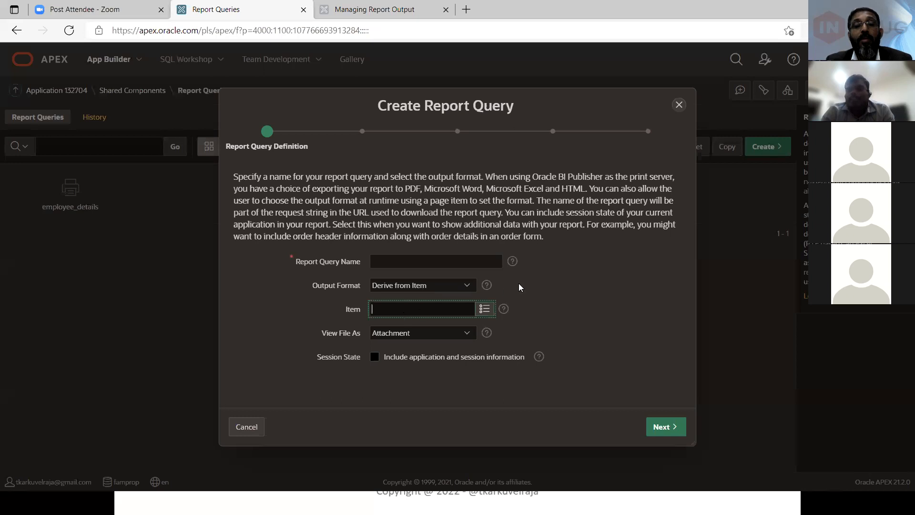
- Compare the Attachment and Inline options for View File As, leaving Attachment selected
left_click(440, 333)
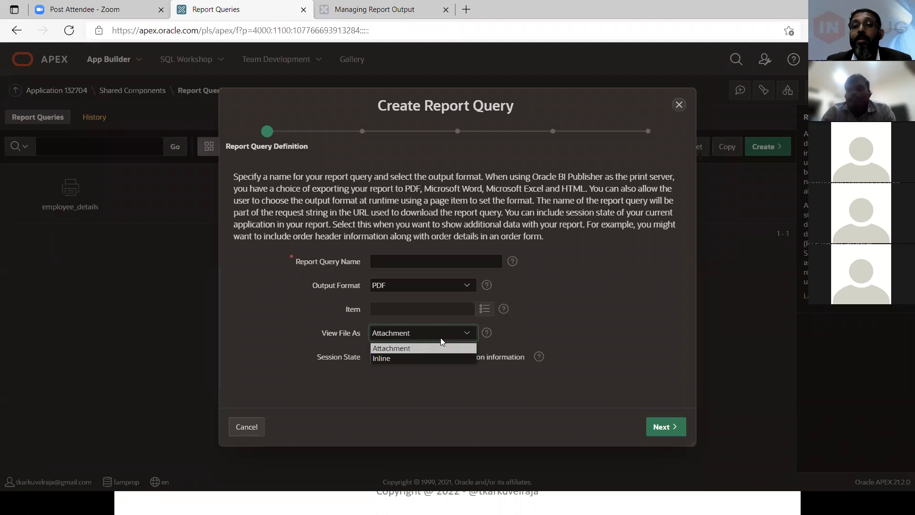
key("Down")
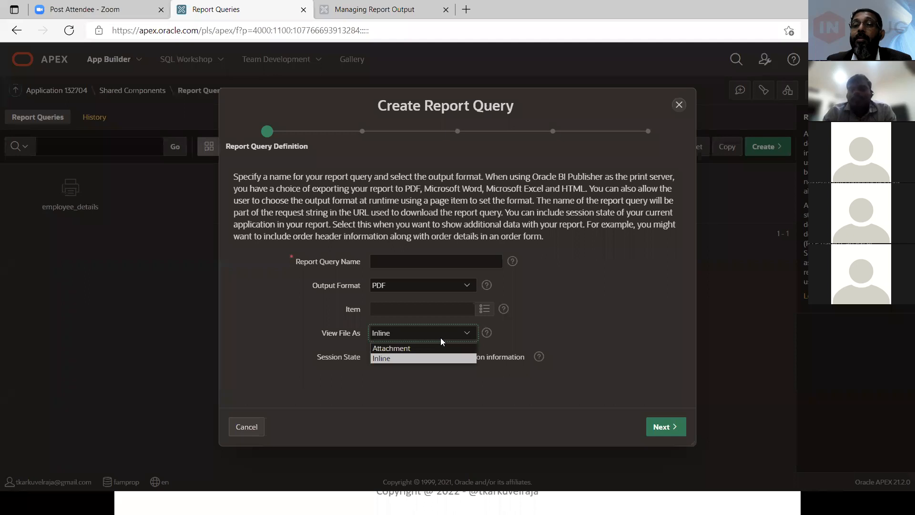
key("Up")
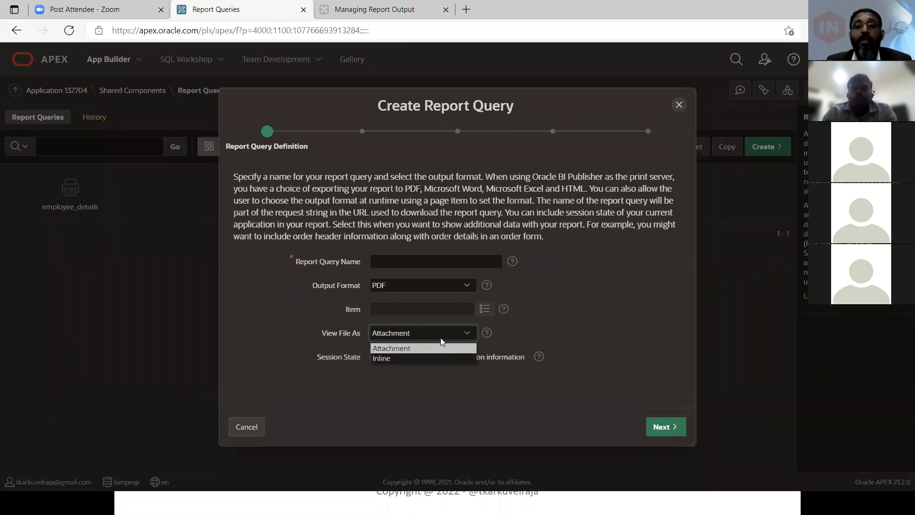
key("Down")
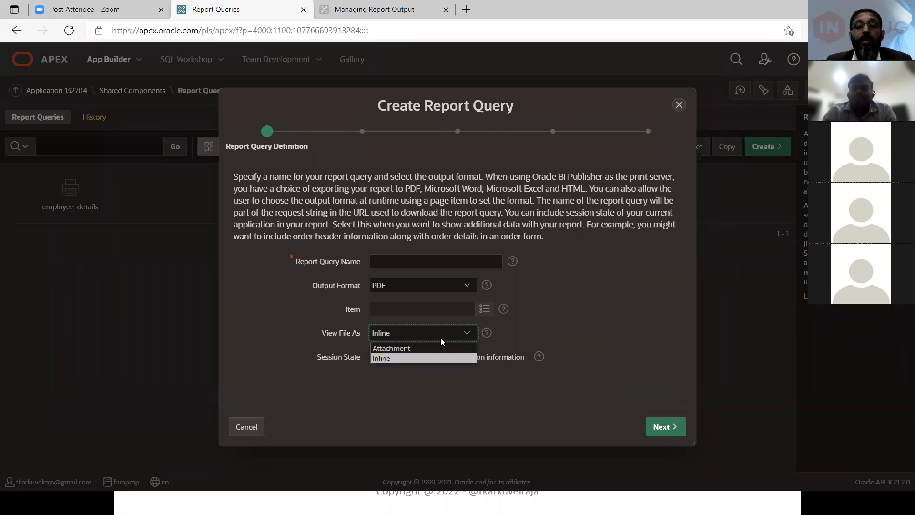
key("Up")
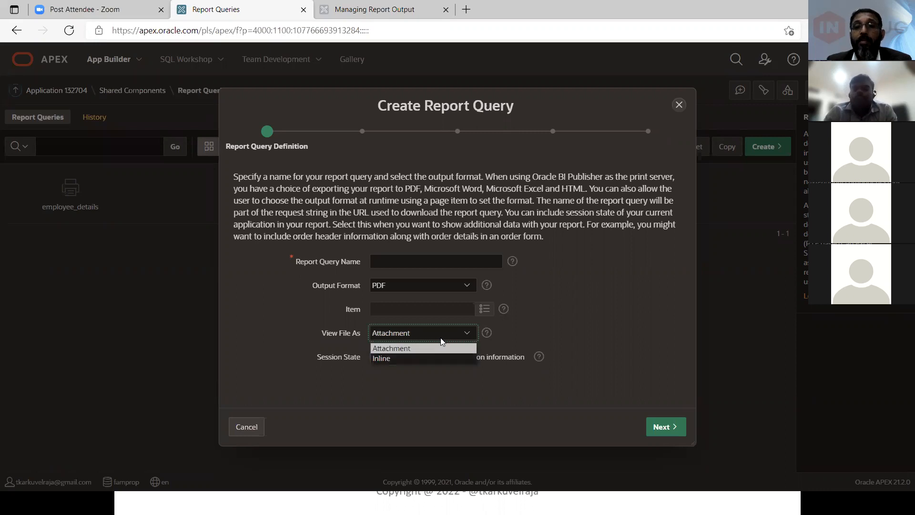
left_click(440, 337)
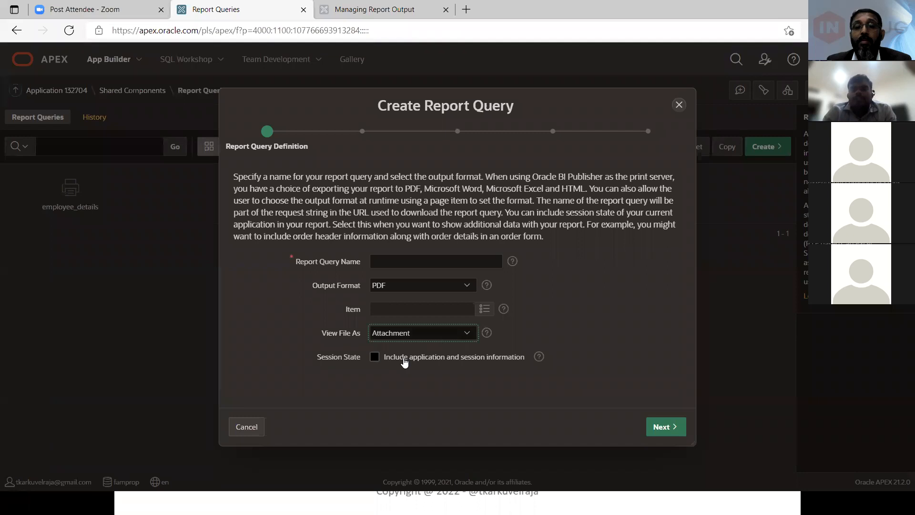
- Include application and session information to examine the session state item selection, and exclude it again
left_click(458, 356)
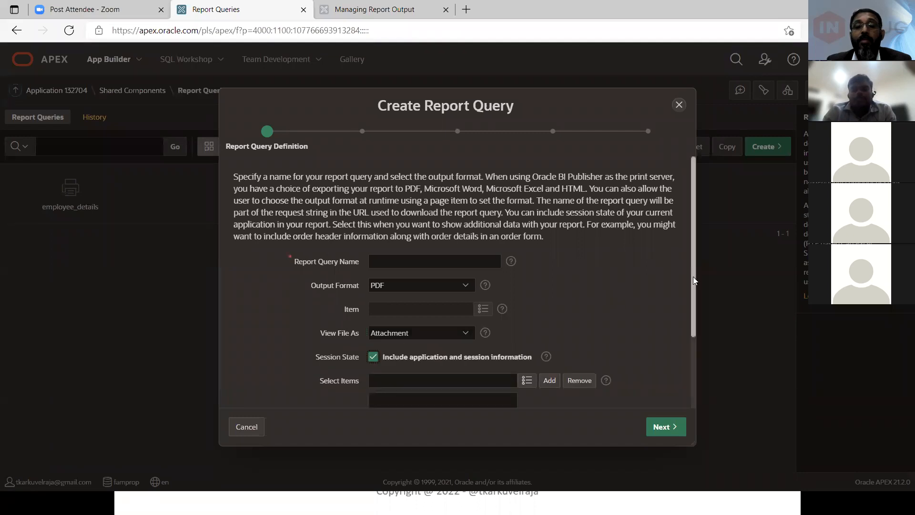
scroll(691, 329, "down", 2)
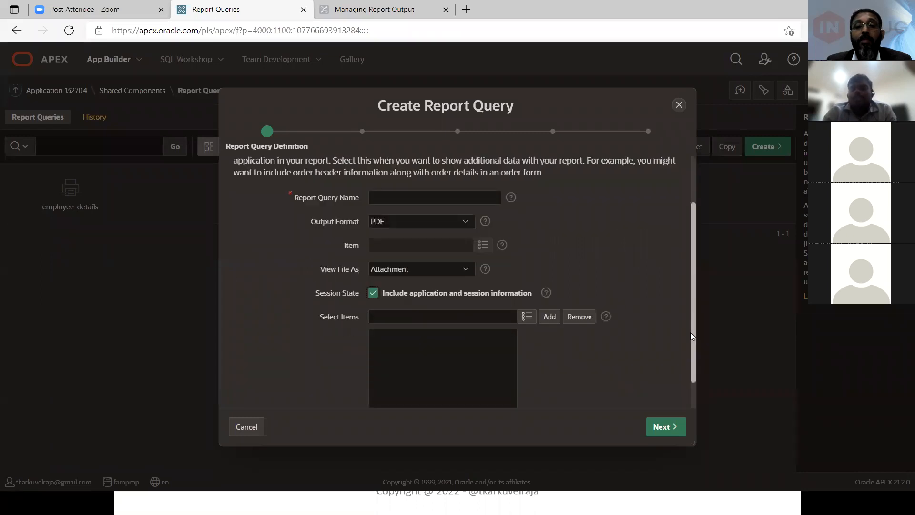
scroll(690, 332, "down", 1)
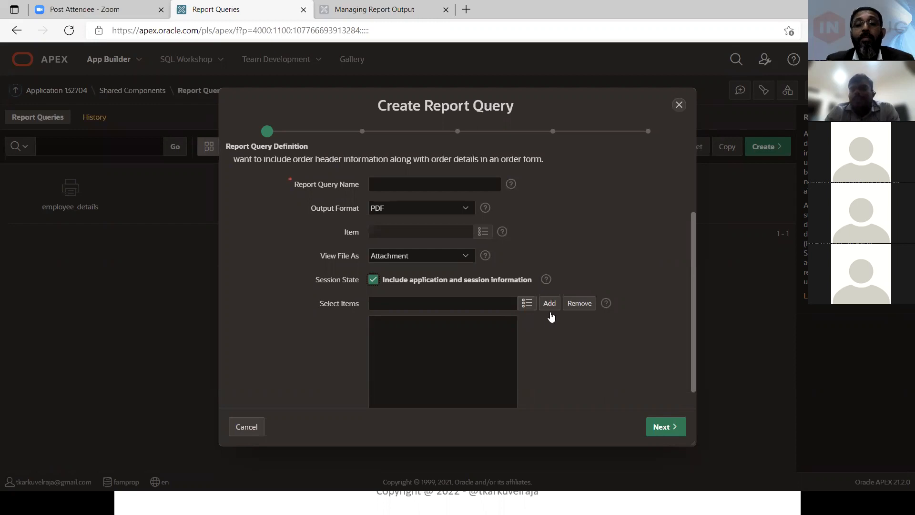
left_click(433, 285)
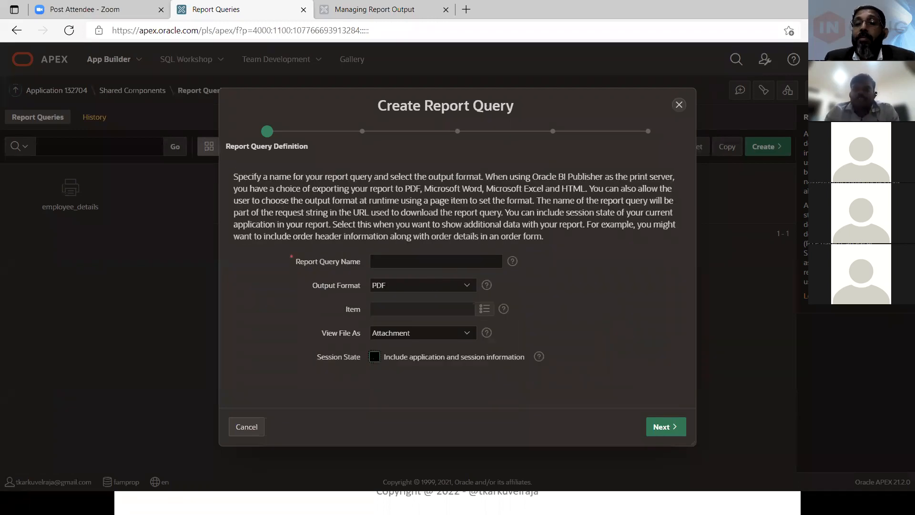
- Switch to the PowerPoint slide show to read the Scenario I slide and return to the APEX wizard
key("alt+Tab")
key("Right")
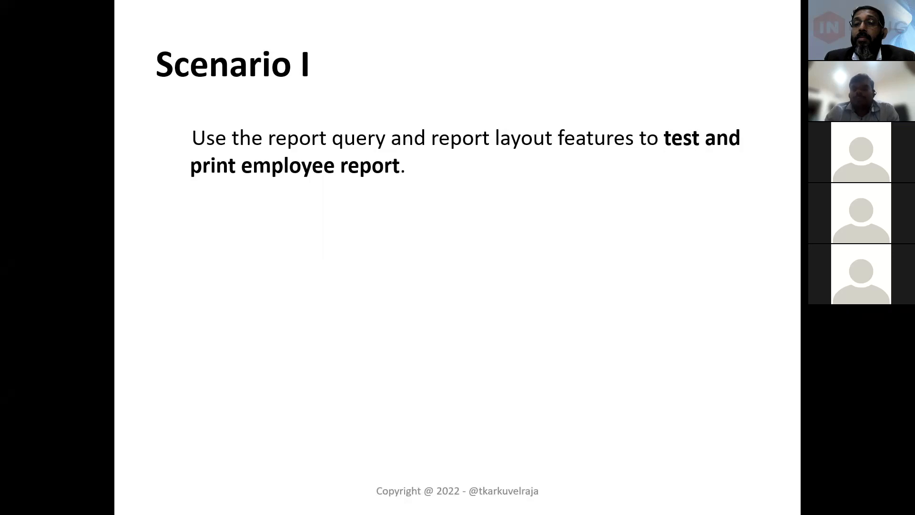
key("alt+Tab")
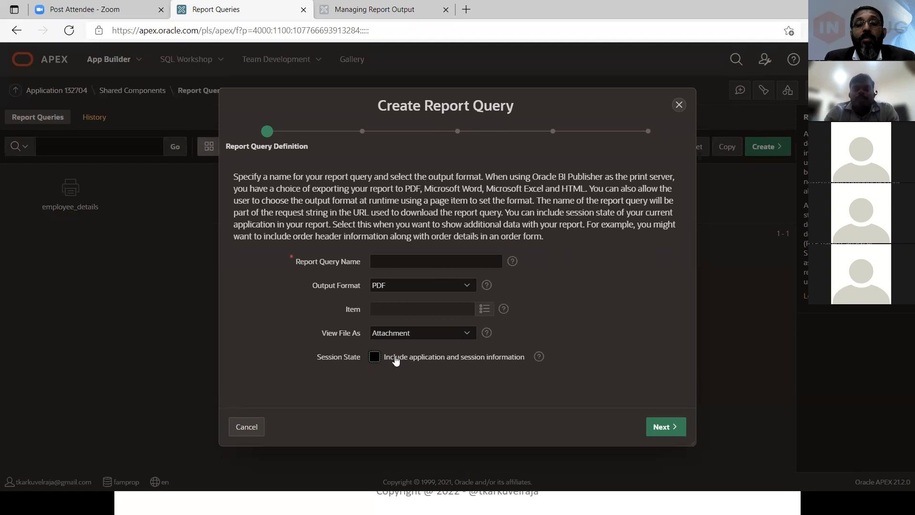
- Name the report query employee_information and continue to the Source Queries stage
left_click(423, 262)
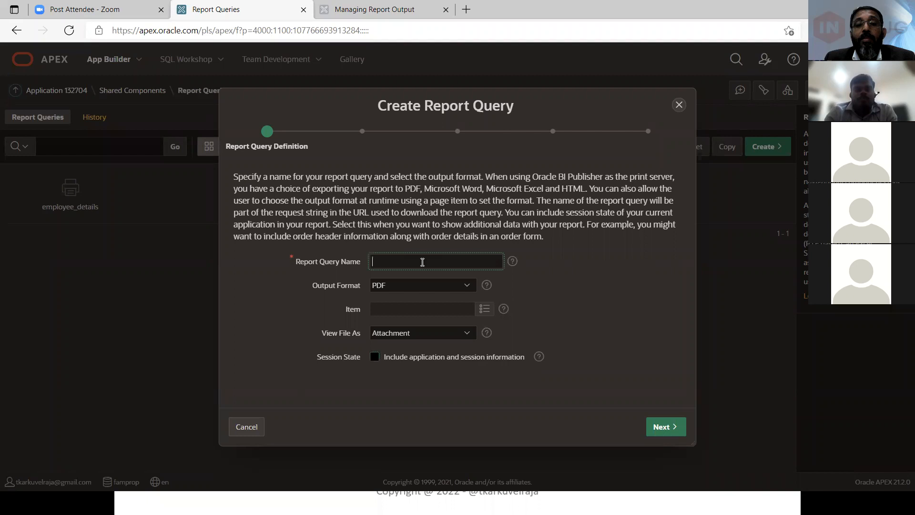
type("employee_information")
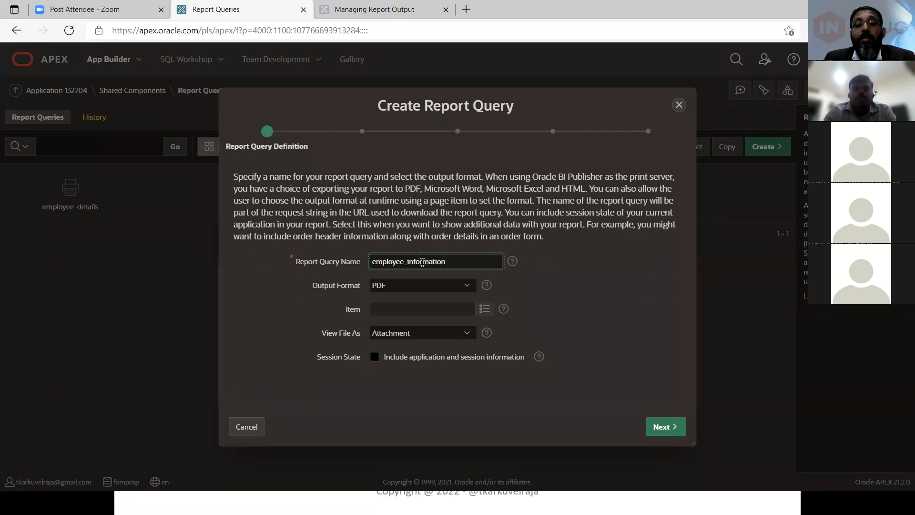
left_click(665, 428)
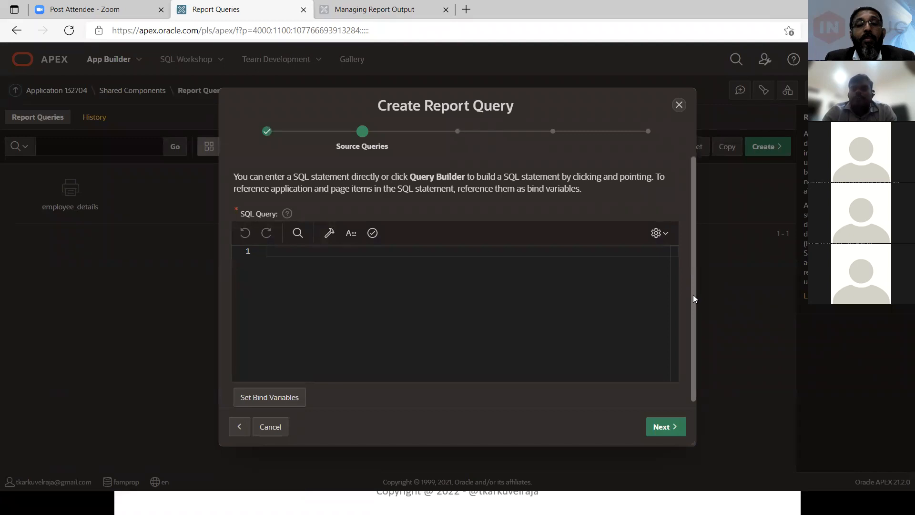
- Switch to Notepad++ and copy the entire SELECT statement that joins emp and dept from the new 17 file
scroll(376, 272, "down", 1)
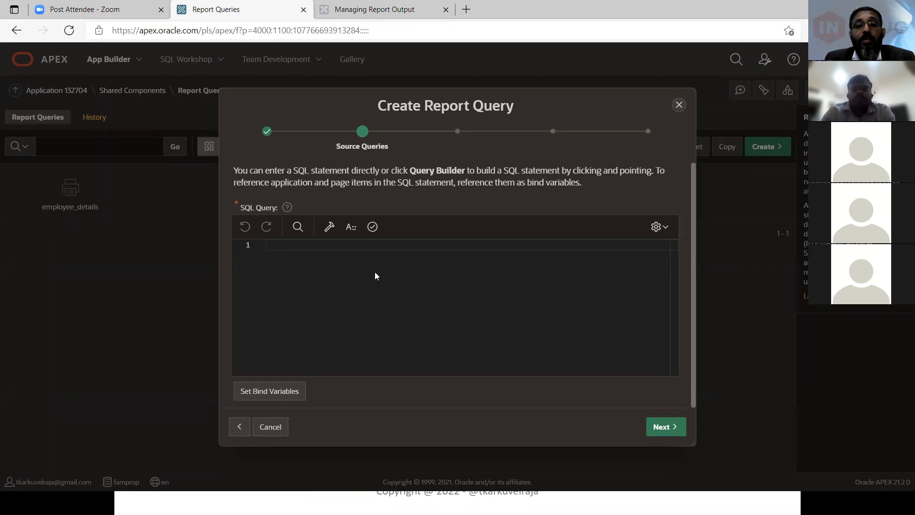
key("alt+Tab")
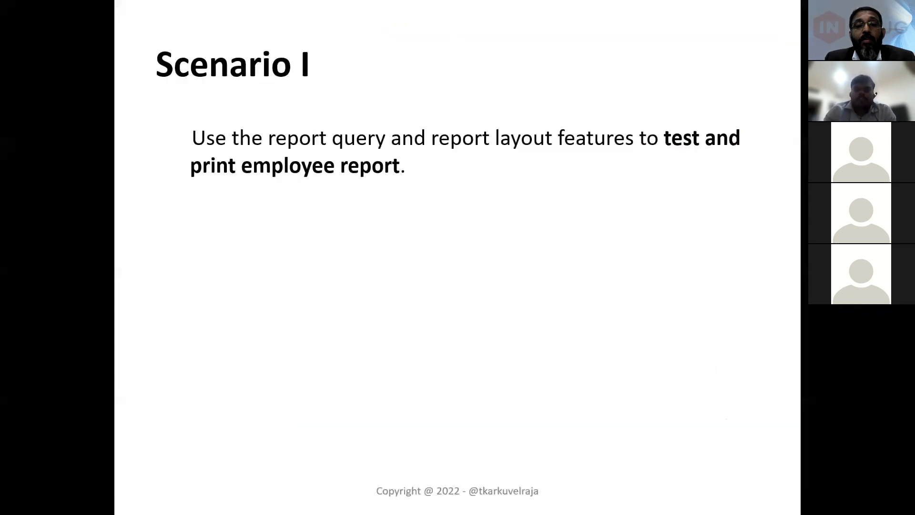
key("alt+Tab")
key("alt+Tab")
key("alt+Tab")
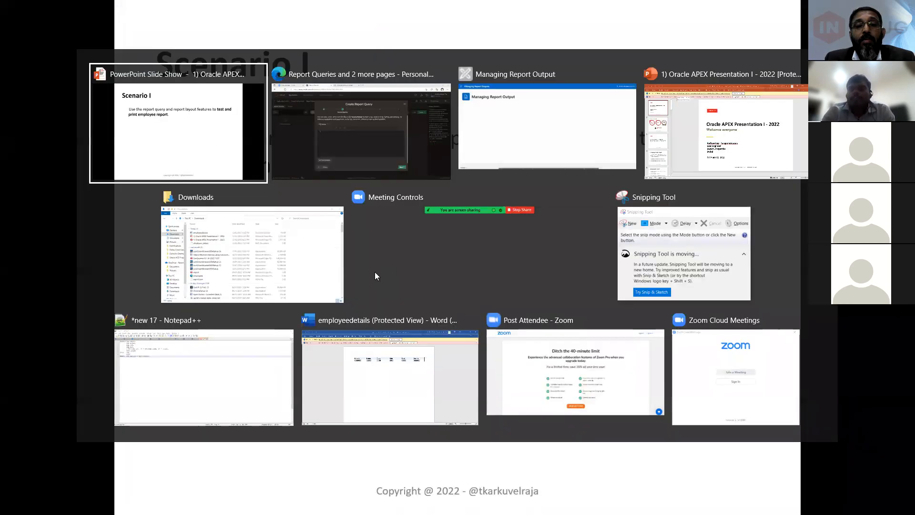
key("alt+Tab")
key("alt+Tab")
key("alt+Tab")
key("alt+Tab")
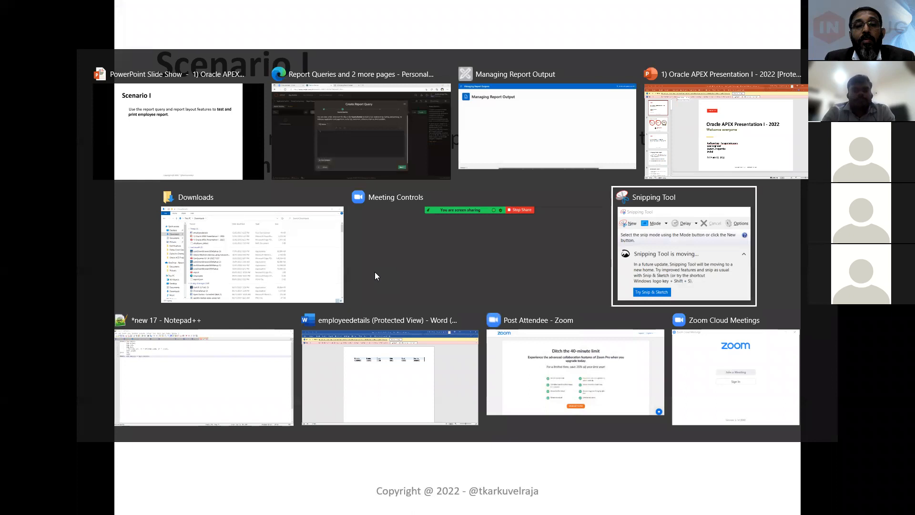
key("ctrl+a")
key("ctrl+c")
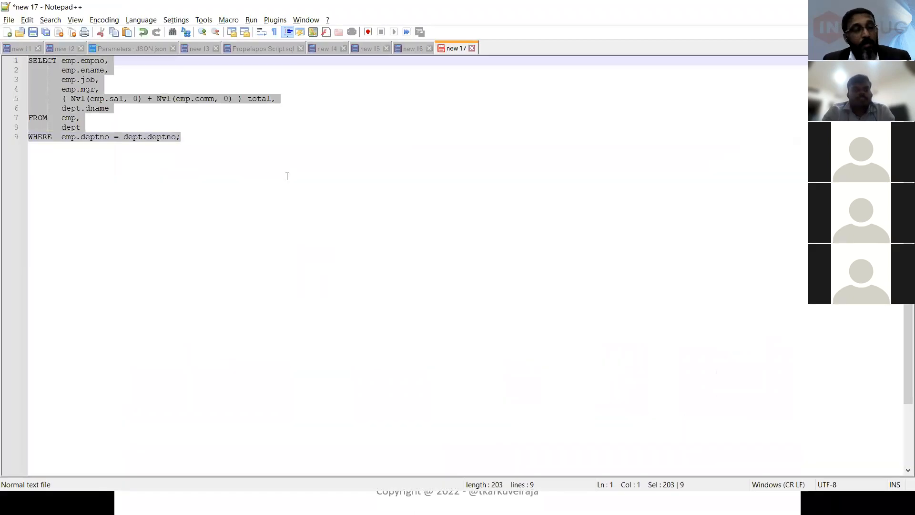
- Return to the APEX wizard in the browser and paste the copied emp and dept statement as the SQL query
key("alt+Tab")
key("alt+Tab")
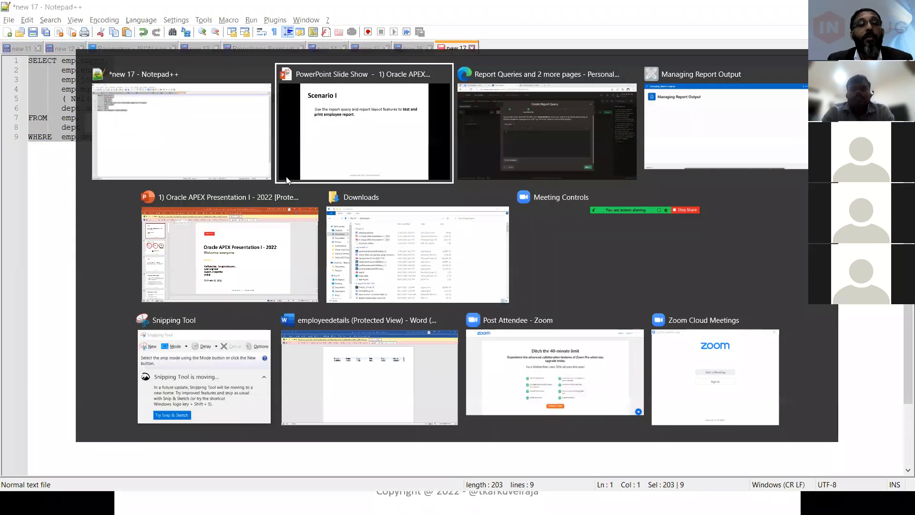
key("ctrl+v")
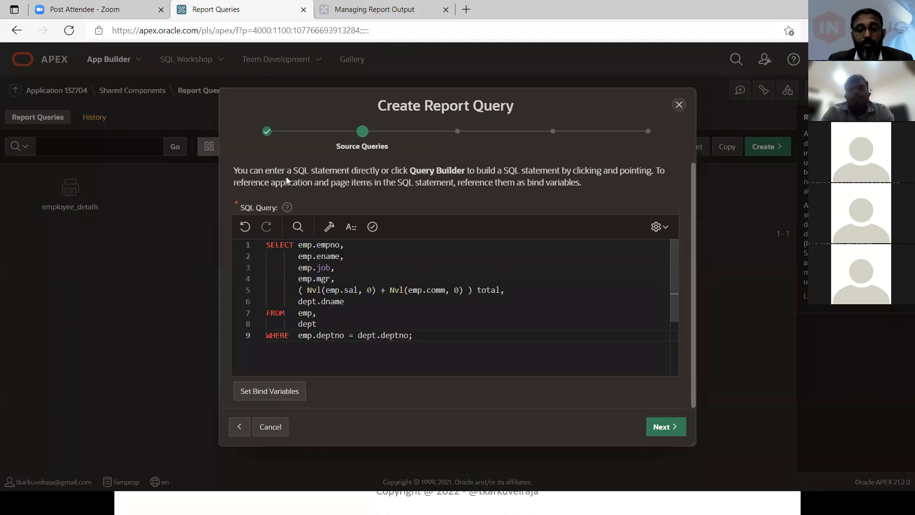
- Validate the pasted emp and dept SQL query in the code editor
left_click(373, 228)
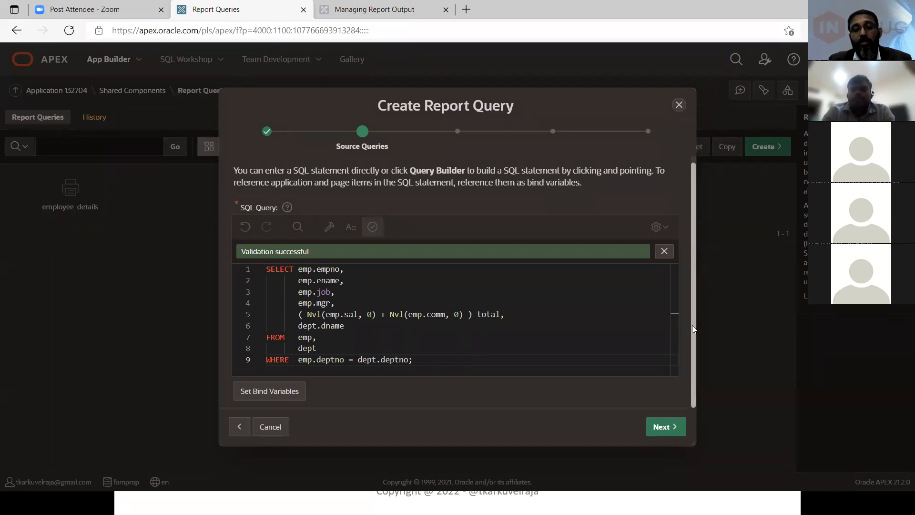
left_click(290, 395)
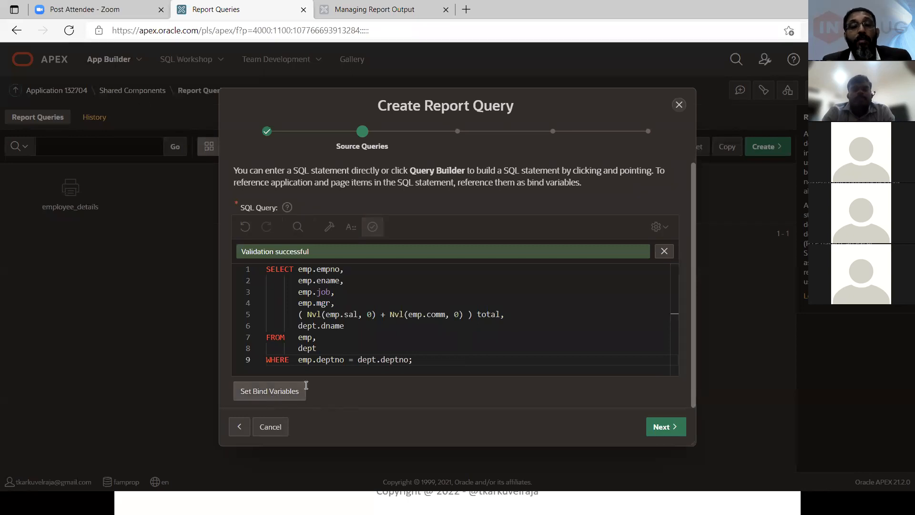
- Extend the WHERE clause with a new line reading and dept.depno = :p1_deparment; as a bind-variable condition
left_click(415, 360)
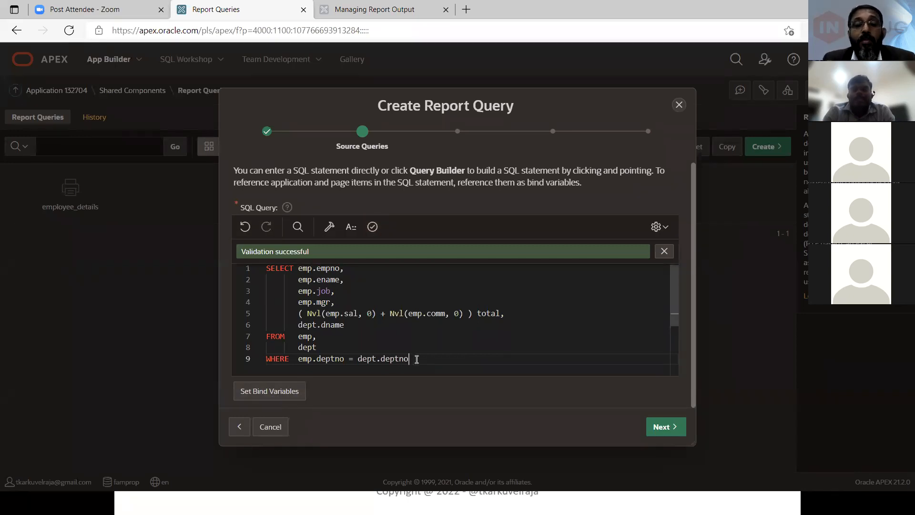
key("BackSpace")
key("Return")
type("and ")
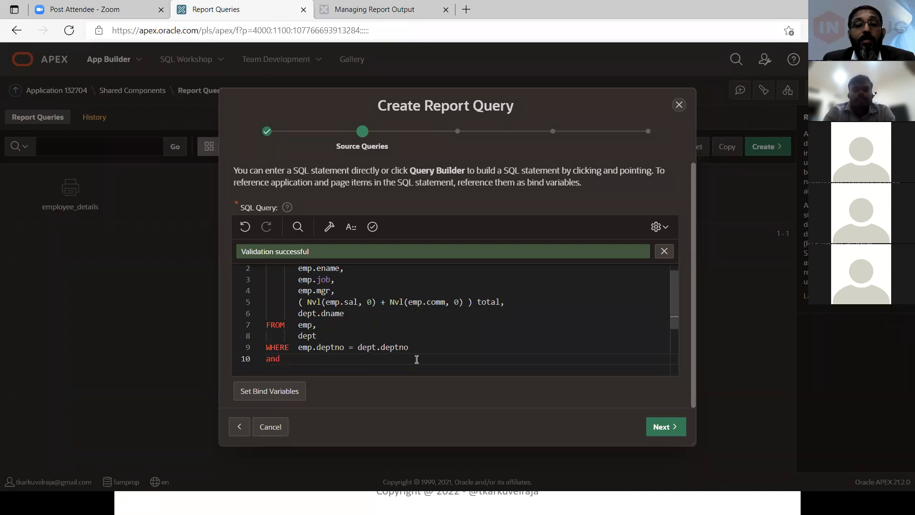
type("dept.depno = :p1_deparment;")
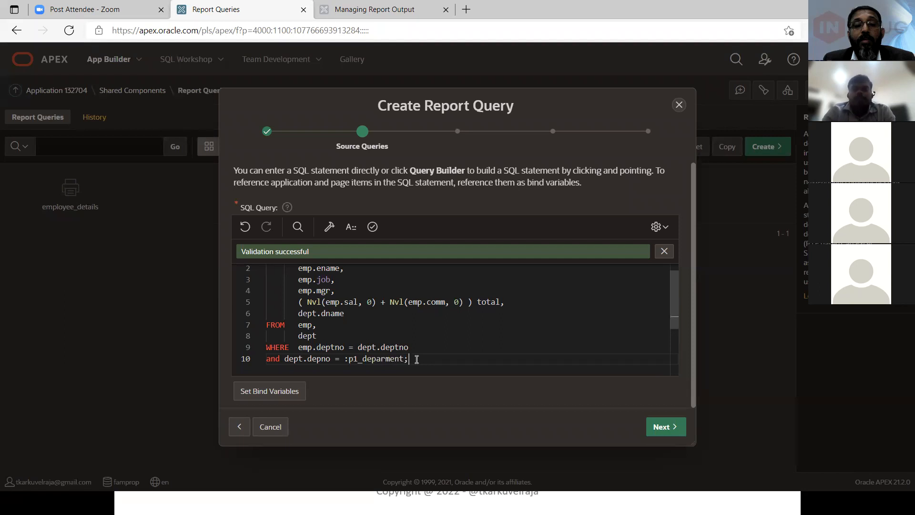
double_click(386, 359)
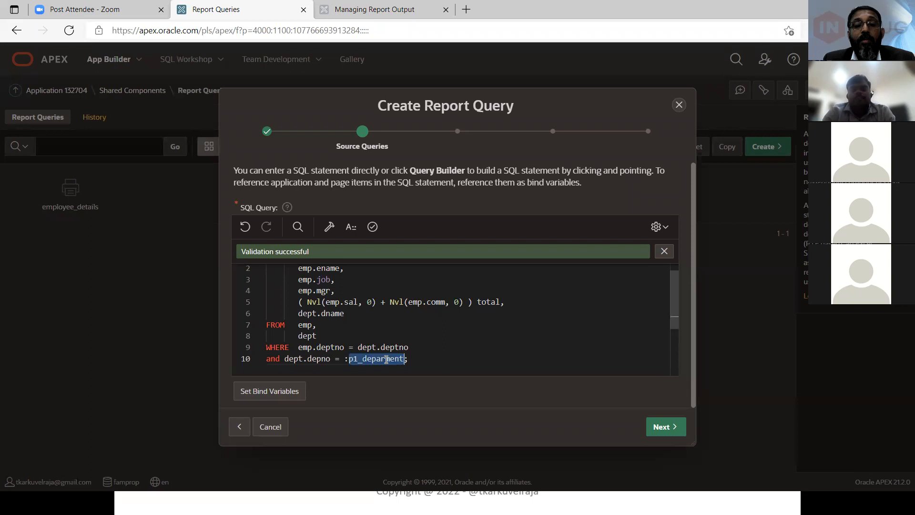
key("End")
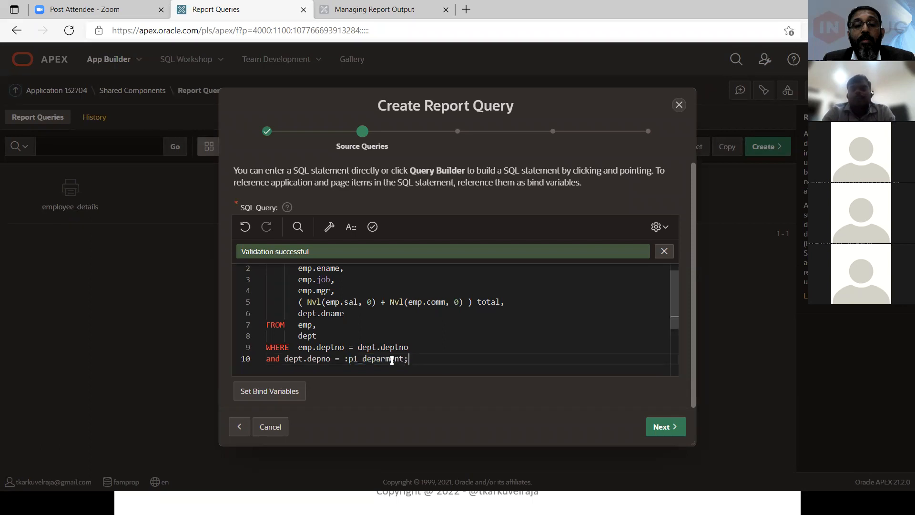
double_click(391, 360)
left_click(432, 361)
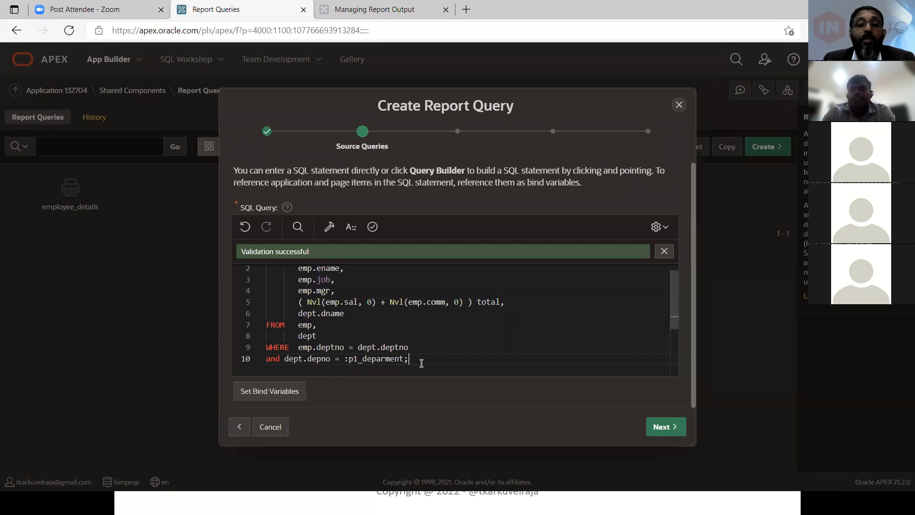
- Remove the bind-variable condition and end the statement with a semicolon after dept.deptno
key("shift+Home")
key("BackSpace")
key("BackSpace")
type(";")
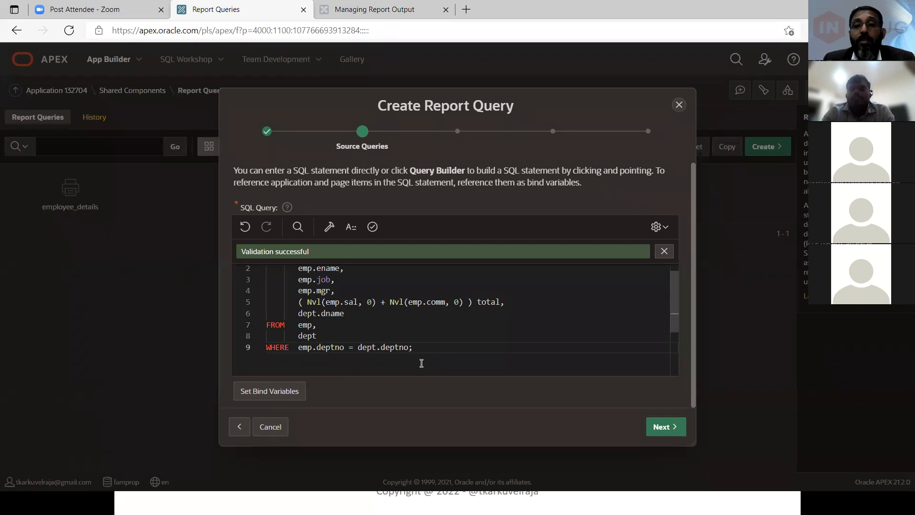
- Accept the source query, download its XML Data definition and continue to the Upload Report Layout stage
left_click(665, 426)
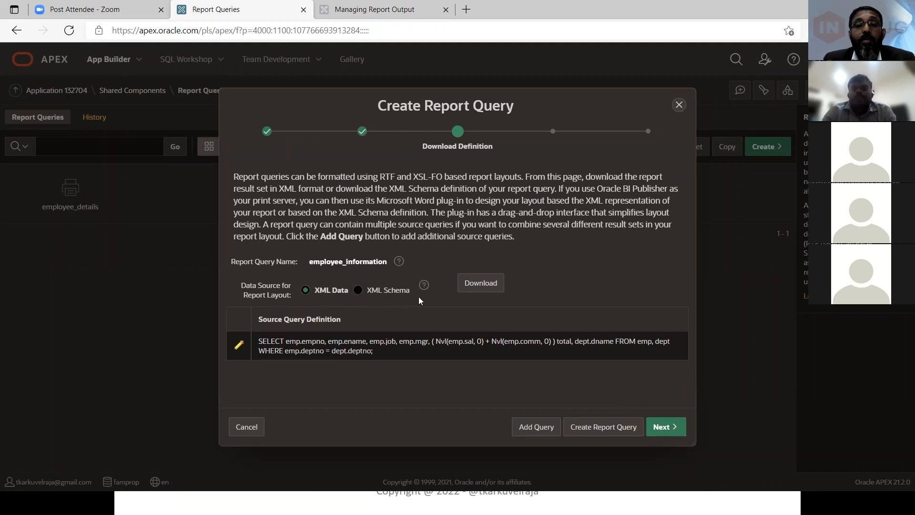
left_click(481, 283)
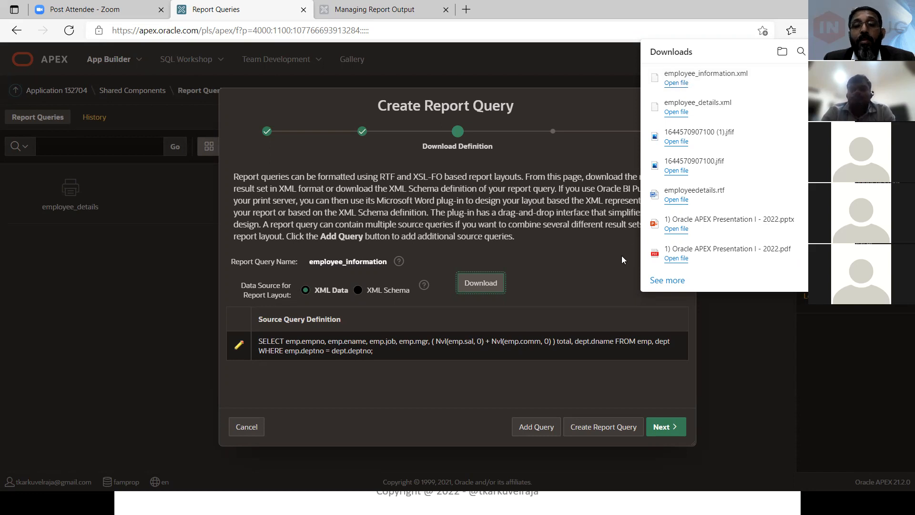
left_click(579, 306)
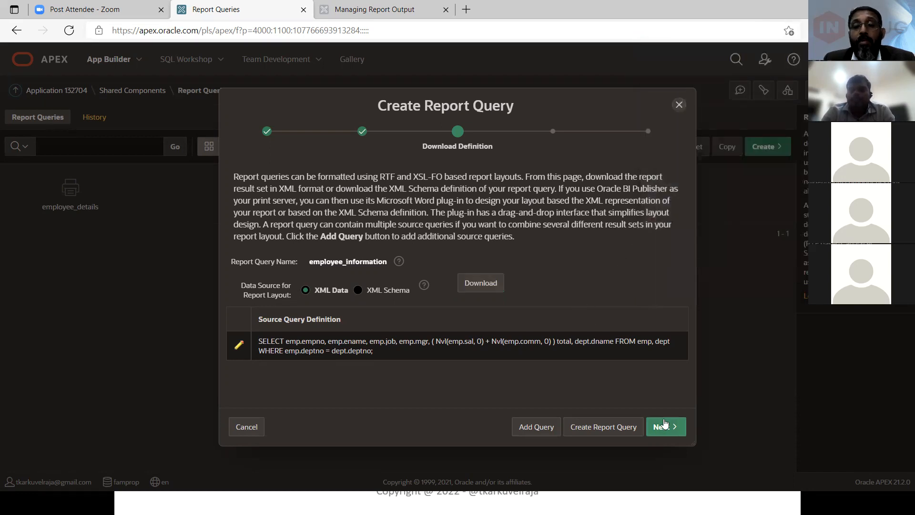
left_click(665, 426)
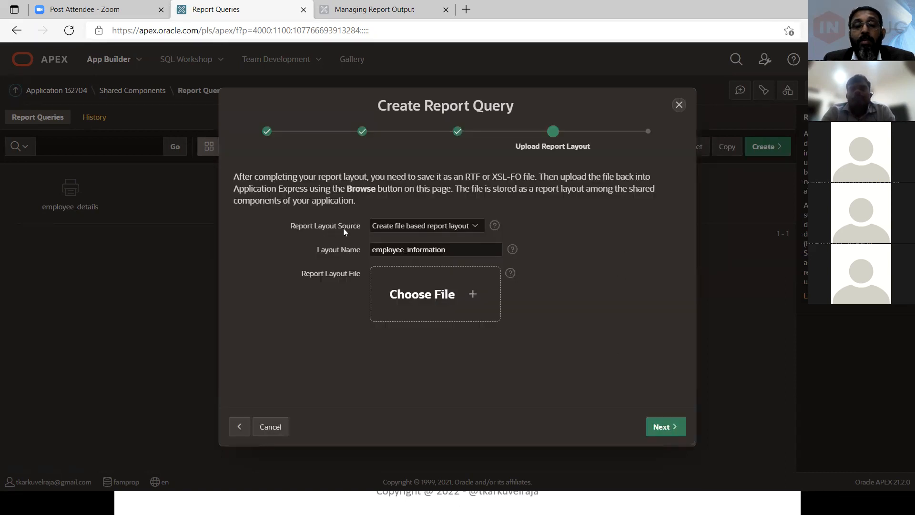
- Set the report layout source to Use generic report layout and continue to the Confirm stage
left_click(394, 228)
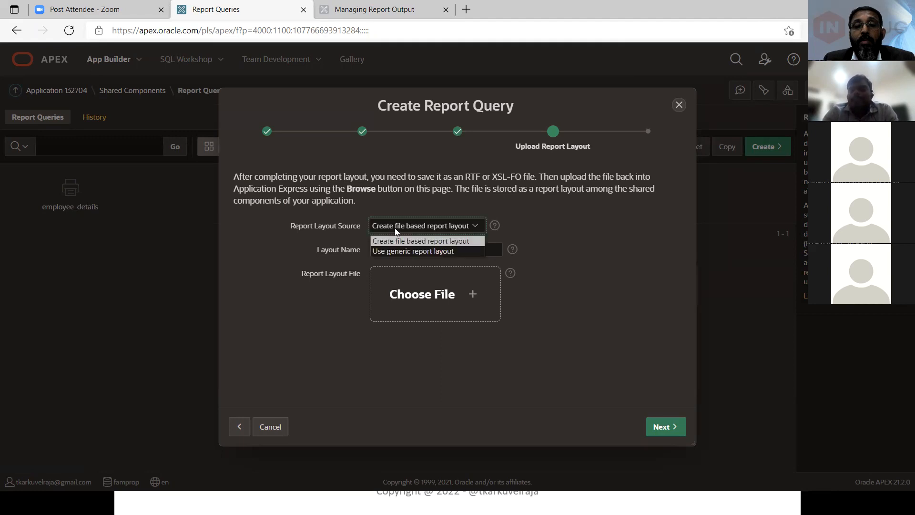
left_click(393, 251)
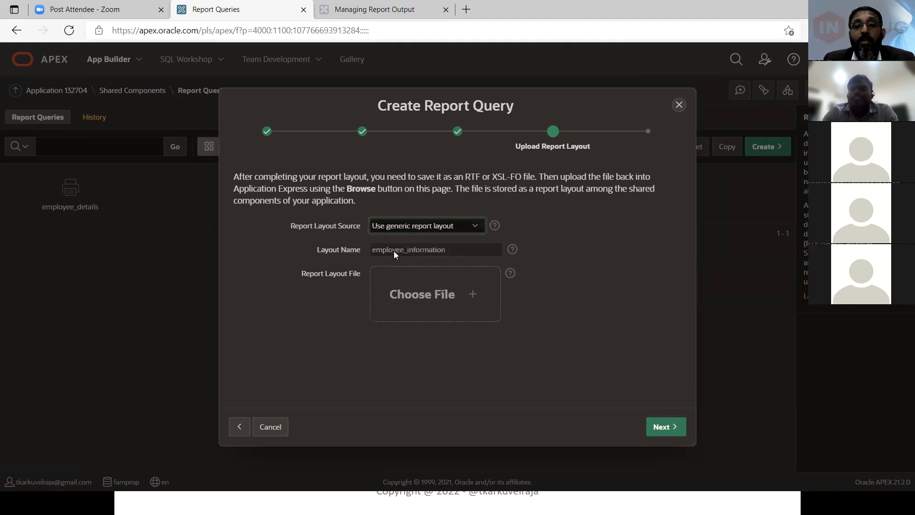
left_click(423, 225)
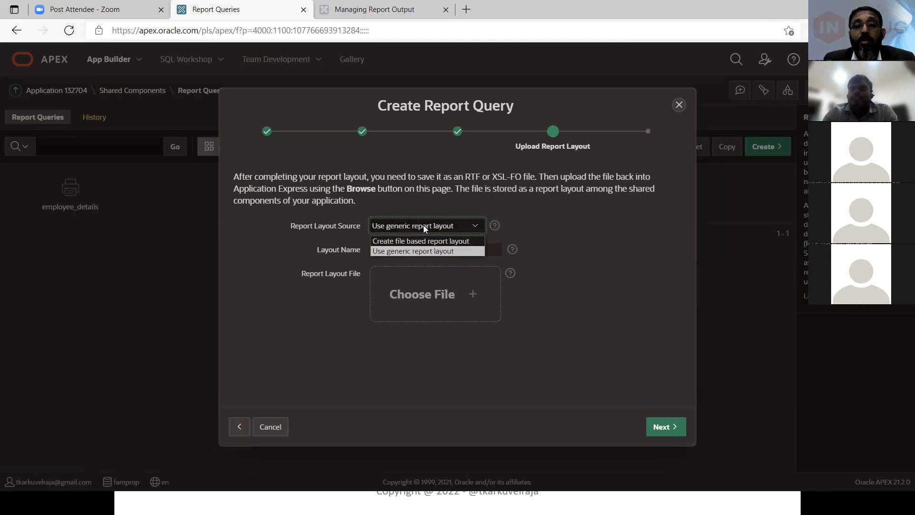
left_click(421, 253)
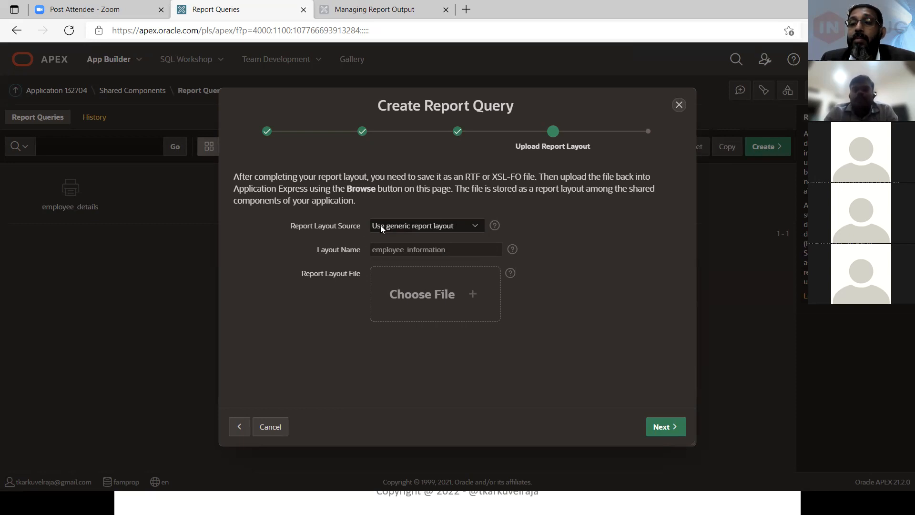
left_click(662, 427)
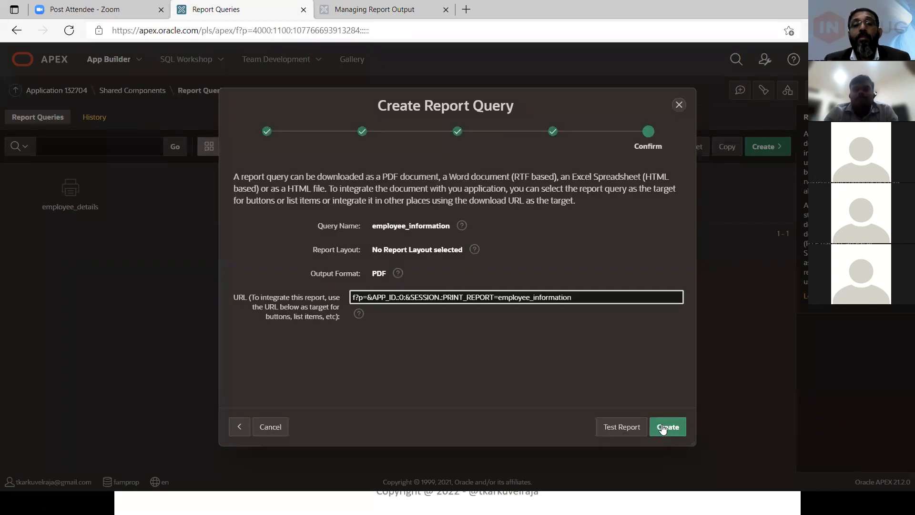
- Review the query name, report layout, output format and integration URL in the confirmation summary
double_click(396, 225)
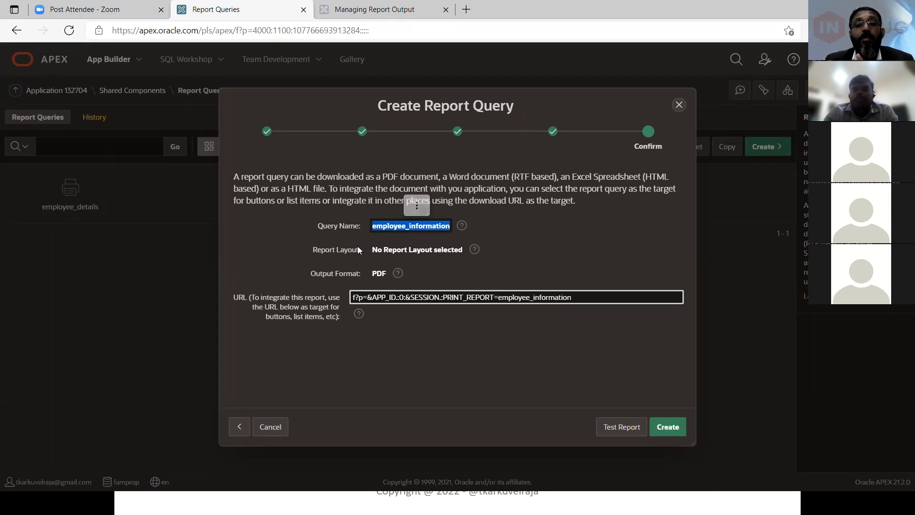
left_click(382, 248)
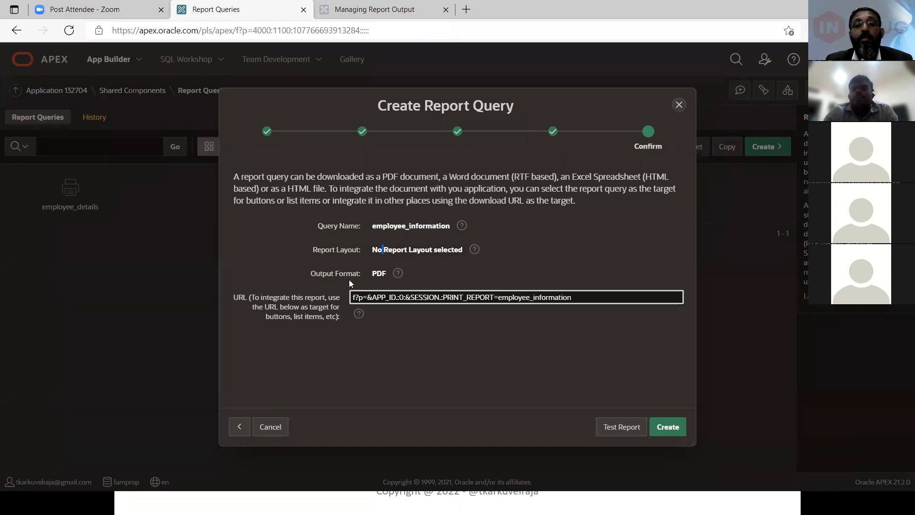
double_click(379, 274)
left_click(294, 307)
left_click(258, 299)
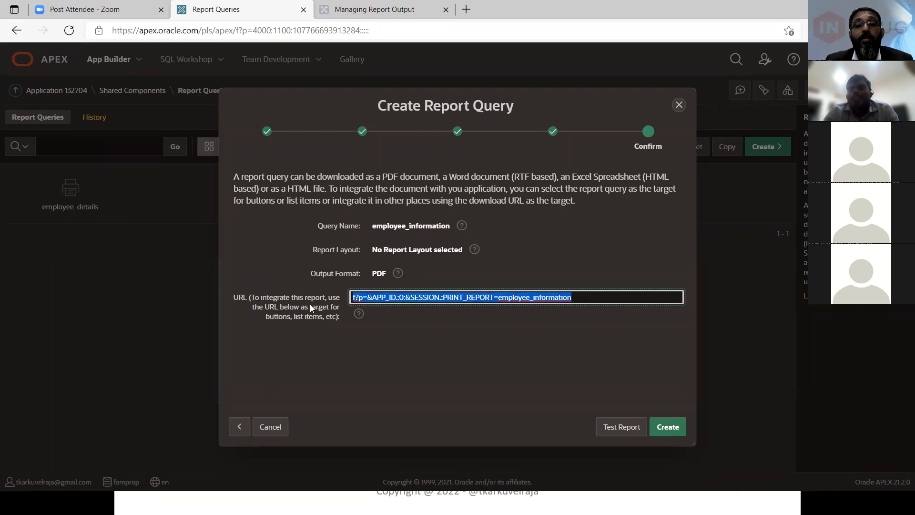
left_click(584, 299)
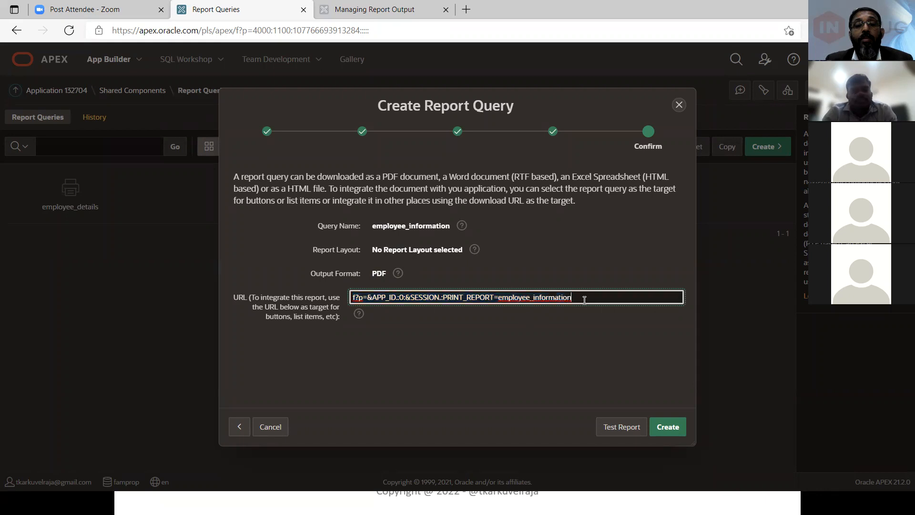
triple_click(584, 300)
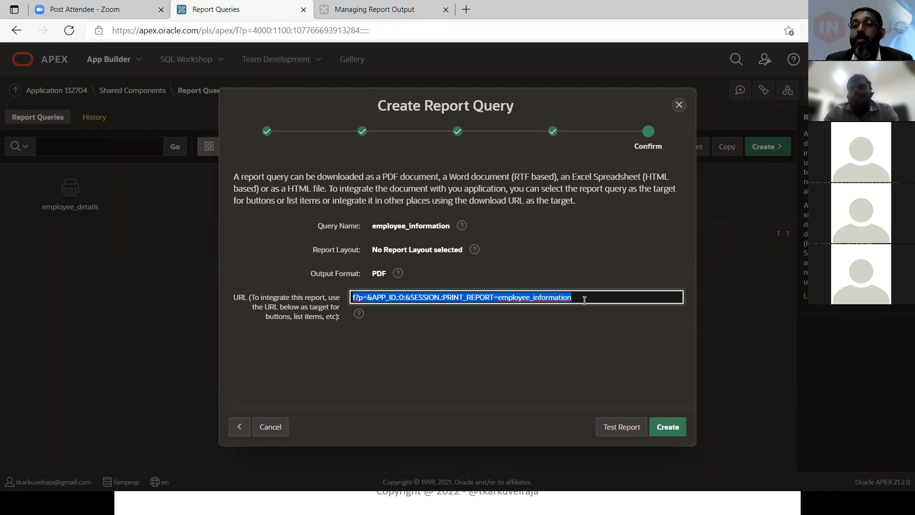
- Create the report query and open employee_information for editing
left_click(668, 428)
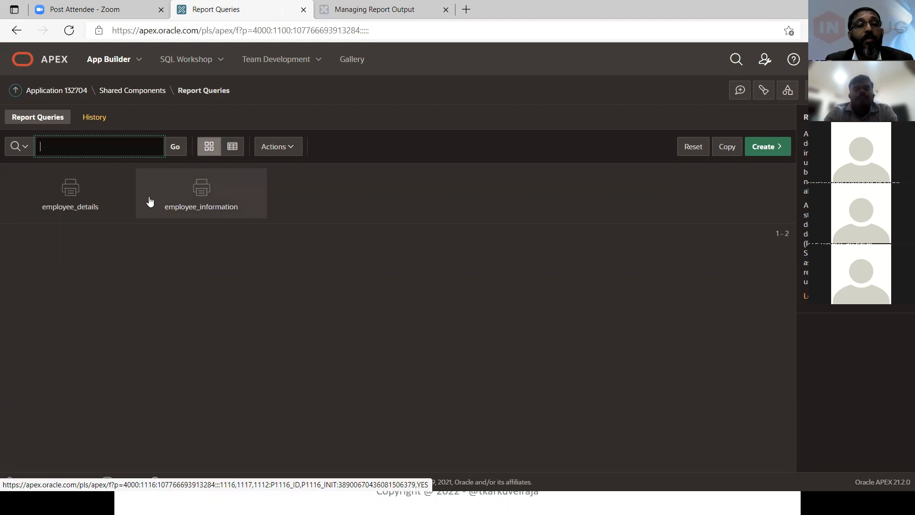
left_click(200, 205)
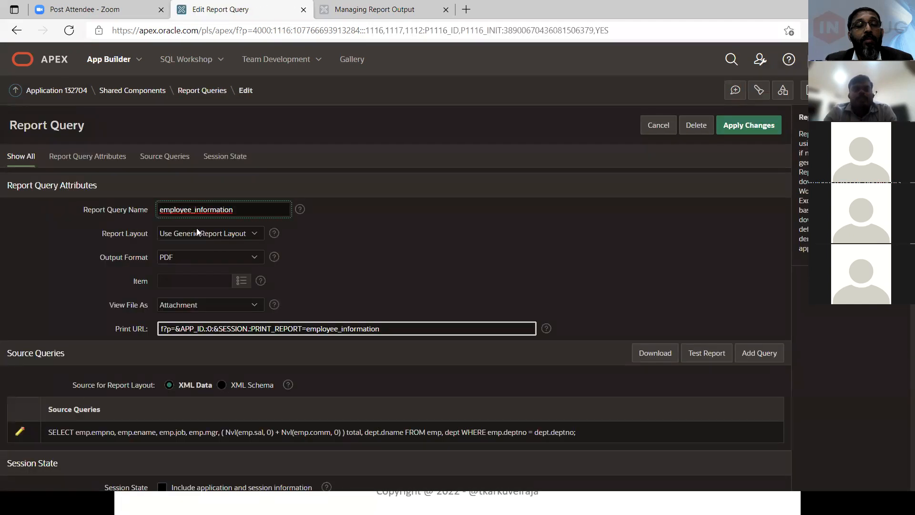
- Examine the available output formats, and switch to the PowerPoint slide show to reread Scenario I before returning to the report query
left_click(196, 257)
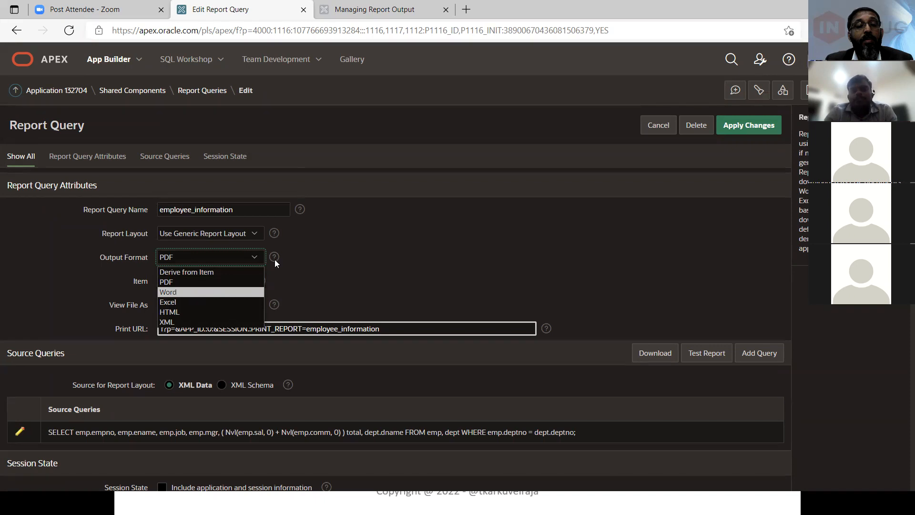
left_click(333, 264)
left_click(227, 260)
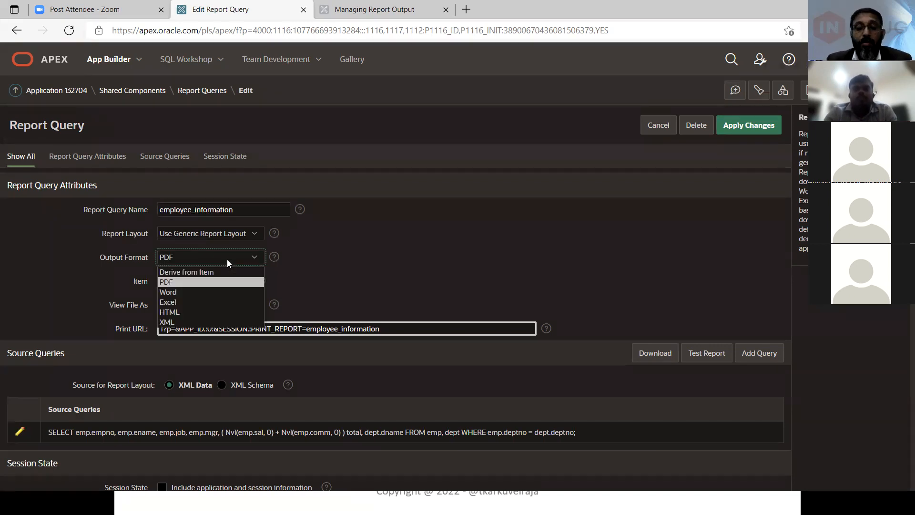
left_click(328, 267)
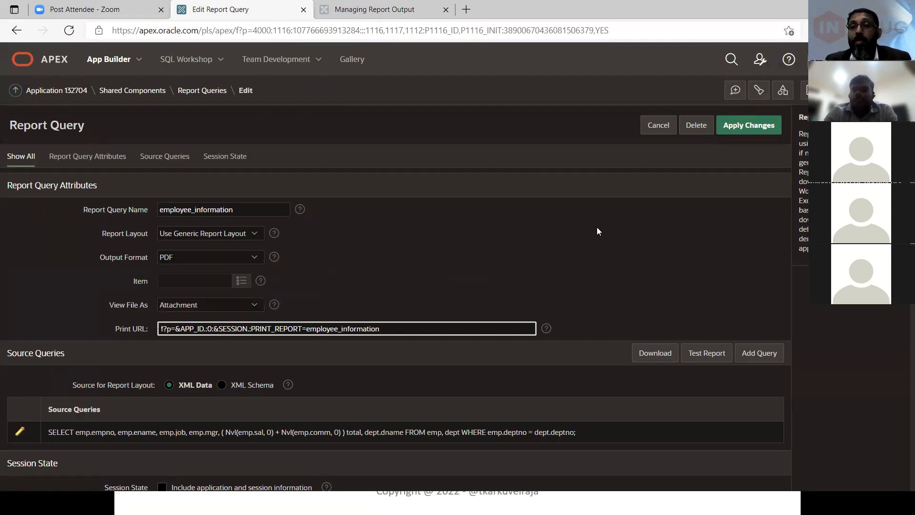
key("alt+Tab")
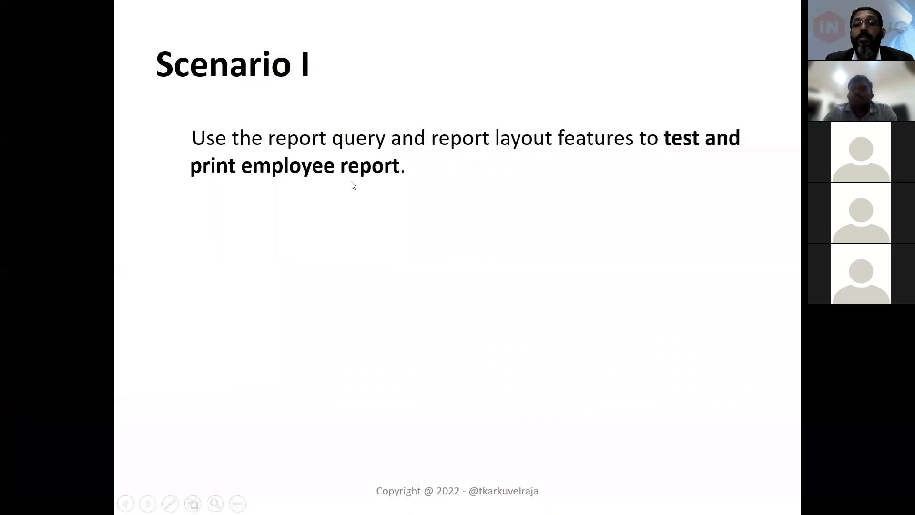
key("alt+Tab")
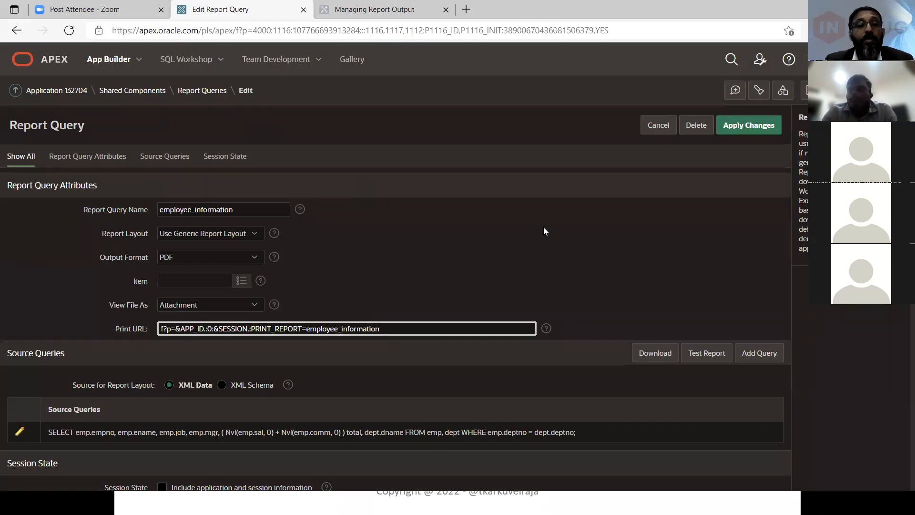
- Run a test of the report and open the downloaded employee_information.pdf
left_click(706, 359)
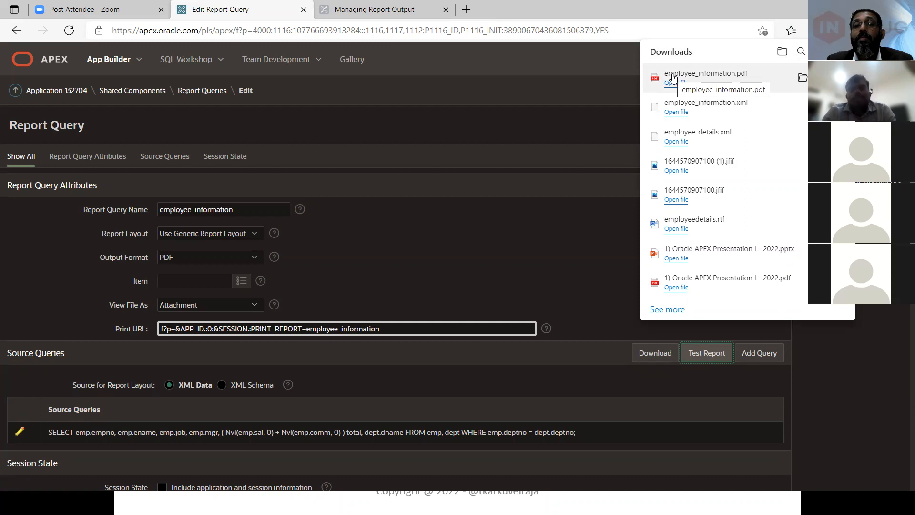
left_click(671, 82)
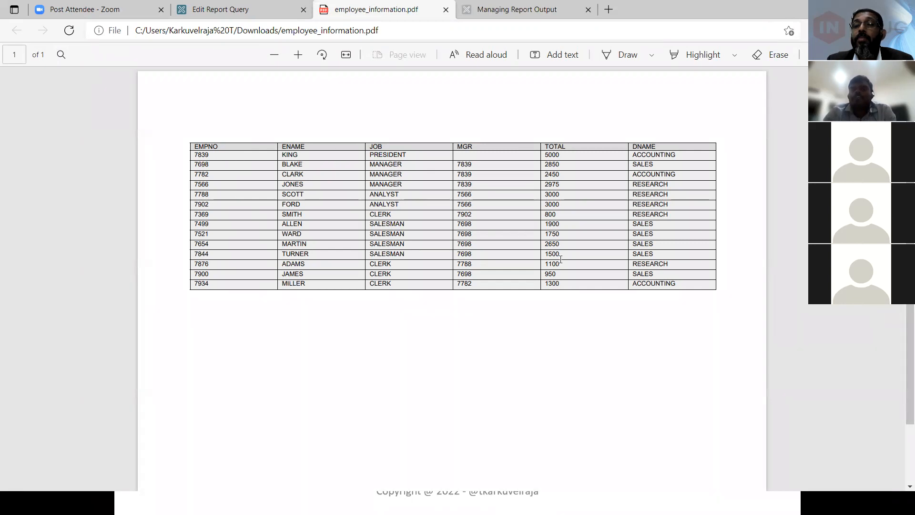
- Return to the employee_information report query and examine the available report layouts, keeping Use Generic Report Layout
left_click(218, 15)
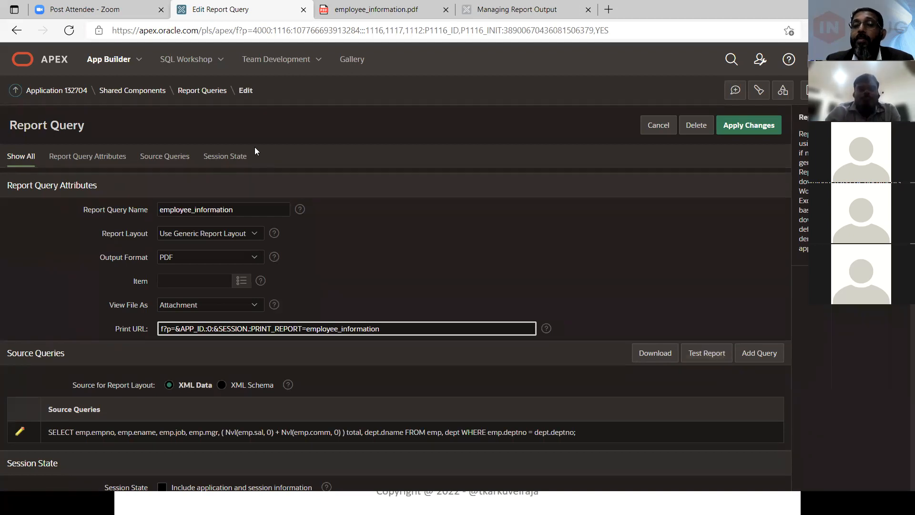
left_click(185, 238)
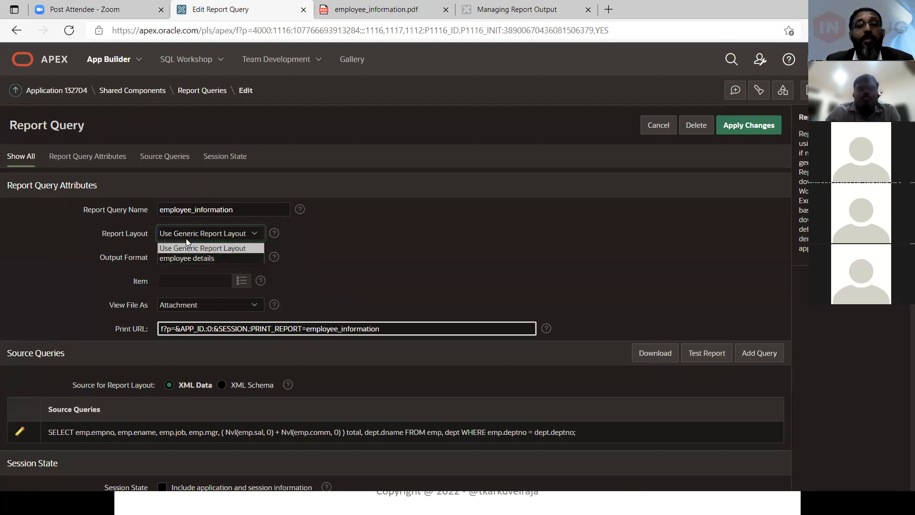
left_click(333, 243)
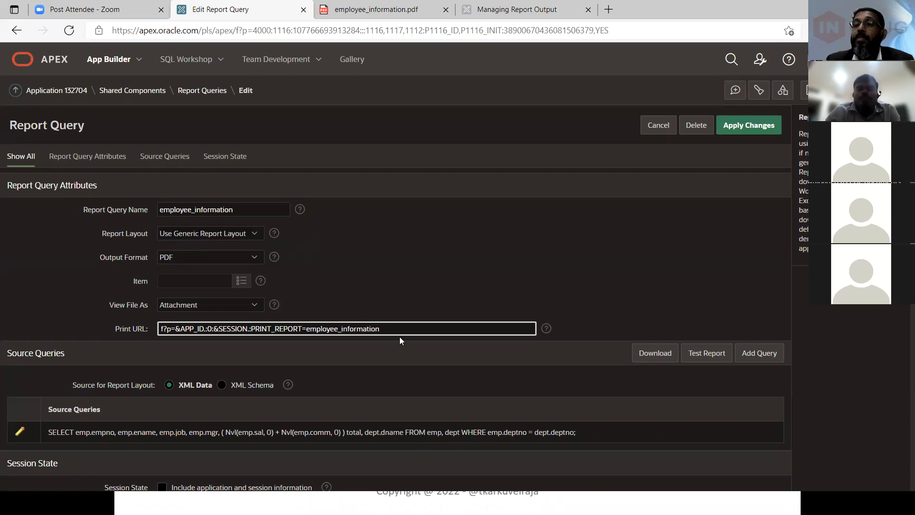
- Select the entire Print URL of the employee_information report query
triple_click(413, 332)
key("Home")
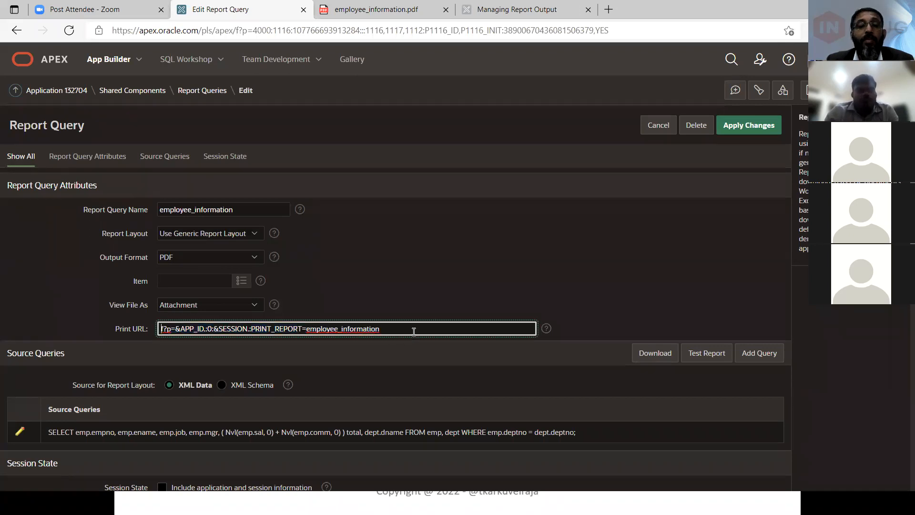
triple_click(413, 332)
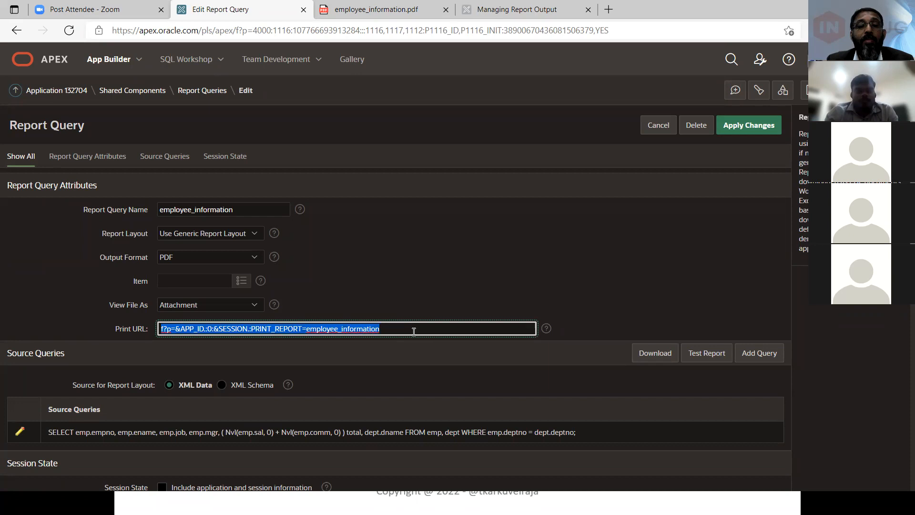
- Switch to the PowerPoint slide show and advance through the Creating a Report Query slides to the Add Query and Create Report Query instructions
key("alt+Tab")
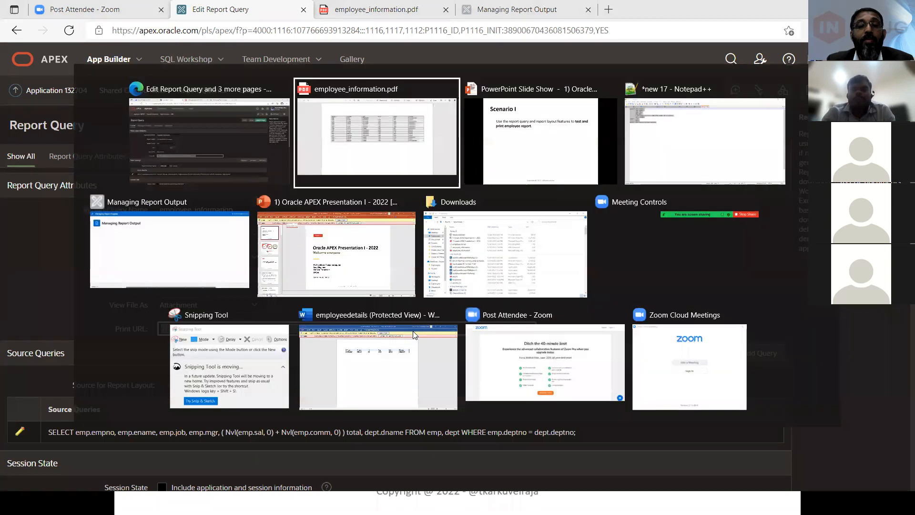
key("Right")
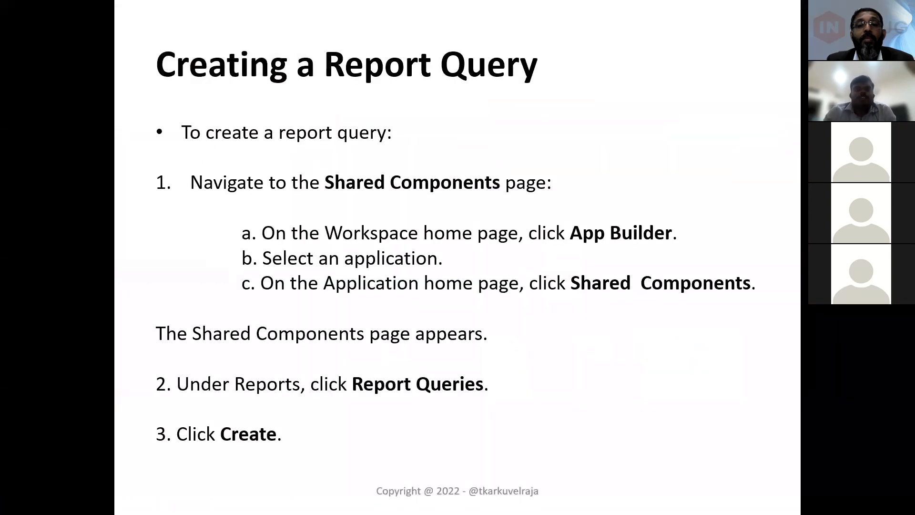
key("Right")
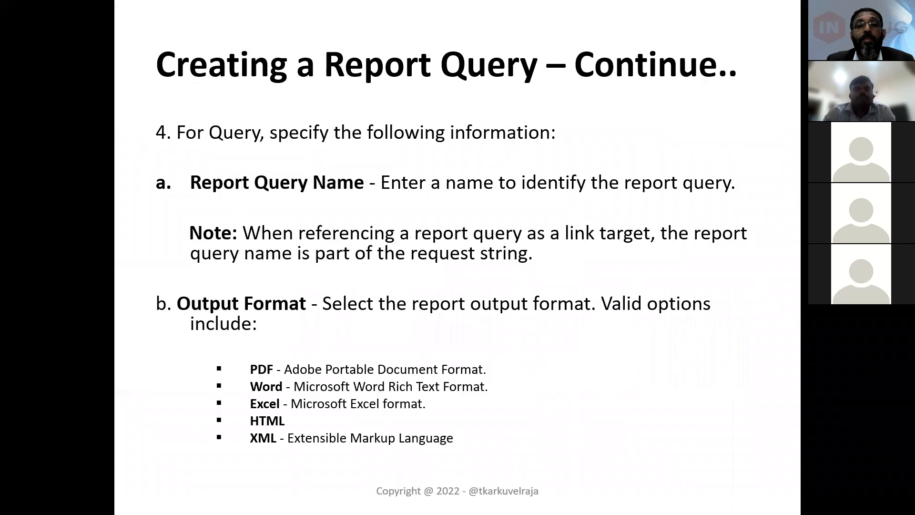
key("Right")
key("Right")
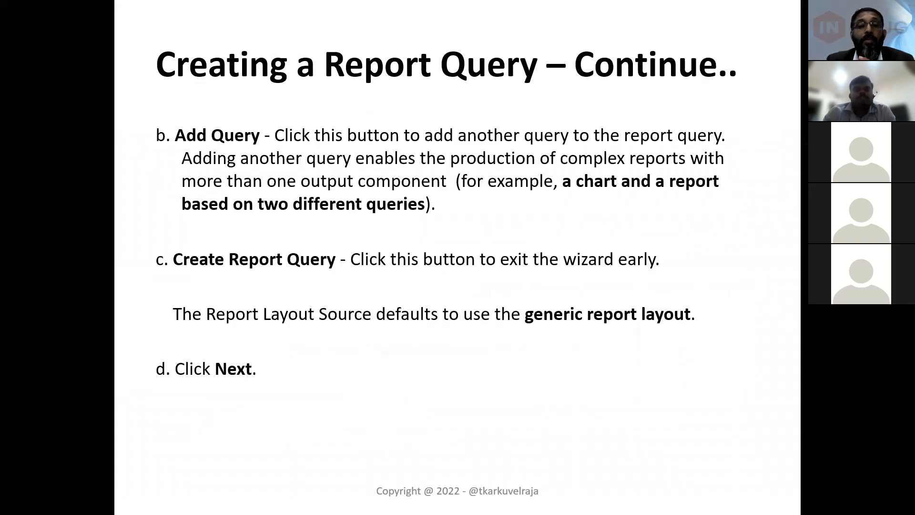